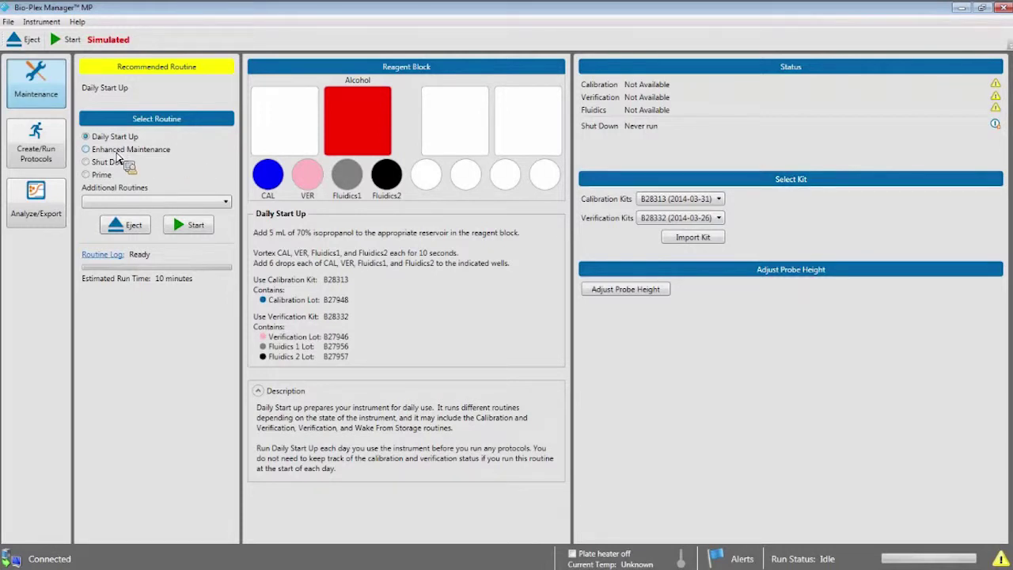
Preview the Enhanced Maintenance routine's reagent setup and instructions on the Maintenance page.
left_click(87, 151)
Reselect the Daily Start Up routine and bring up the Additional Routines list.
left_click(87, 138)
left_click(170, 202)
left_click(208, 203)
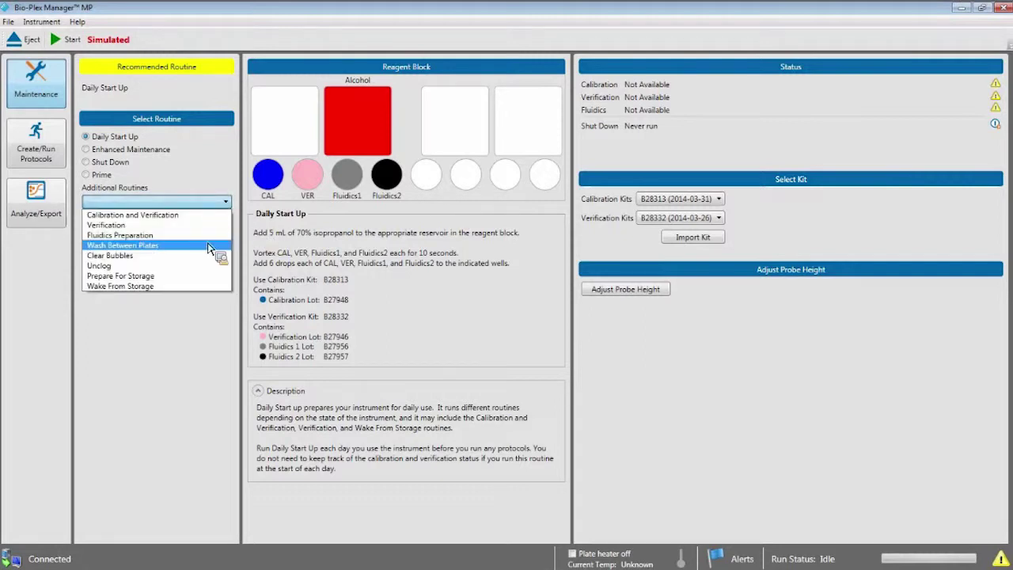
left_click(214, 245)
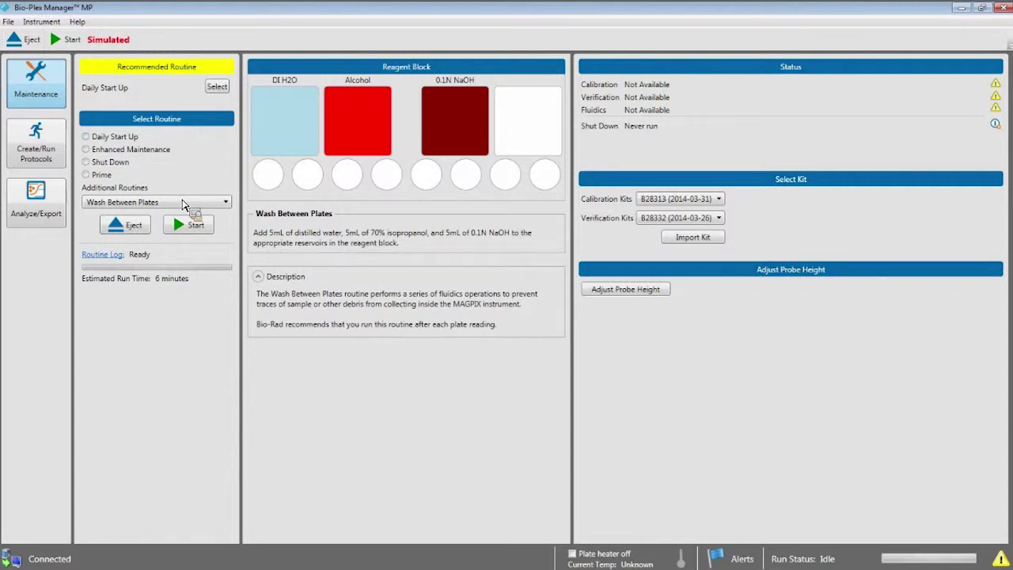
left_click(86, 136)
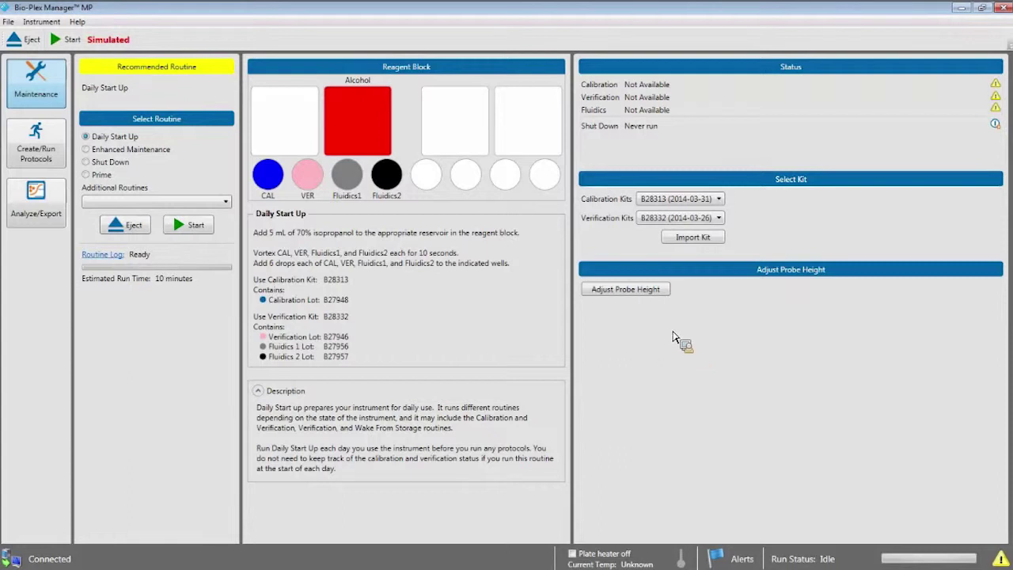
Read the Adjust Probe Height instructions, close them, and start the Daily Start Up routine.
left_click(647, 290)
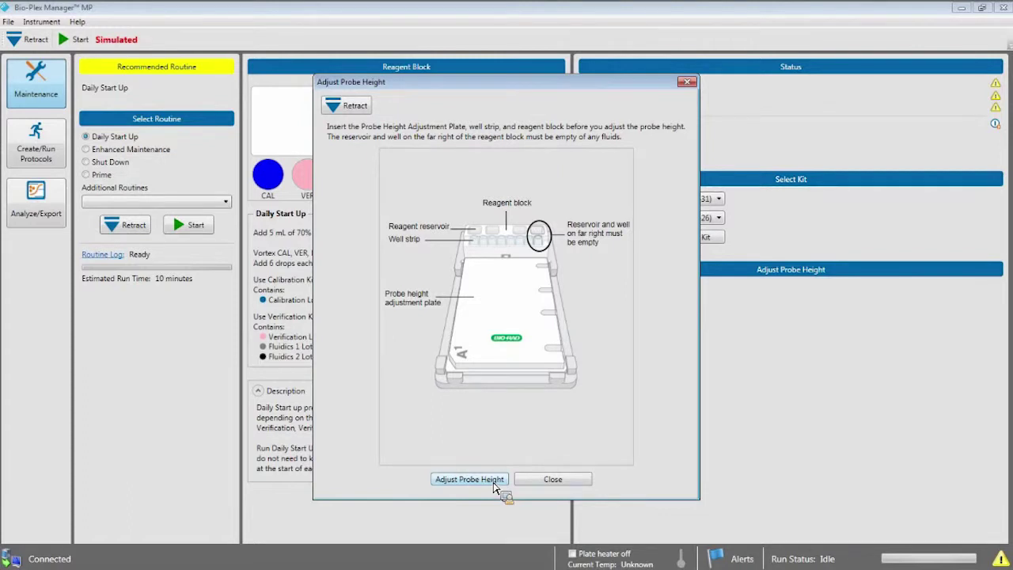
left_click(554, 479)
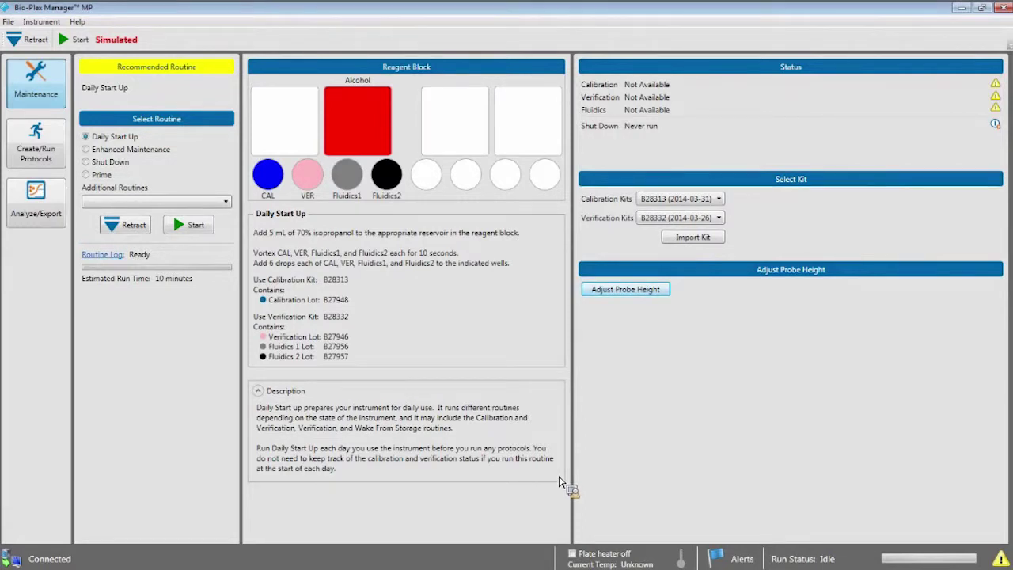
left_click(190, 226)
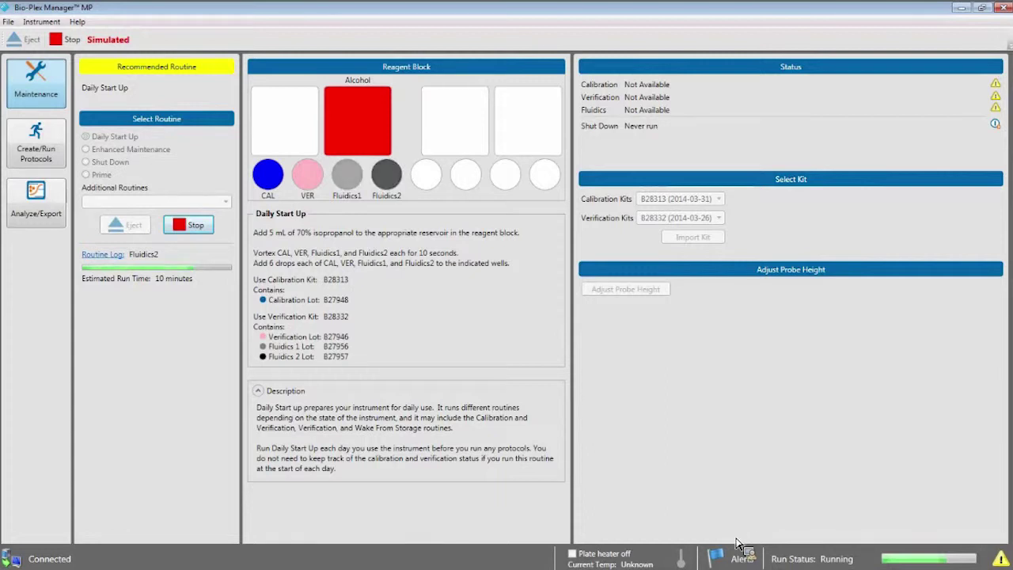
Check the empty Instrument Alerts list and close it while the routine finishes.
left_click(735, 556)
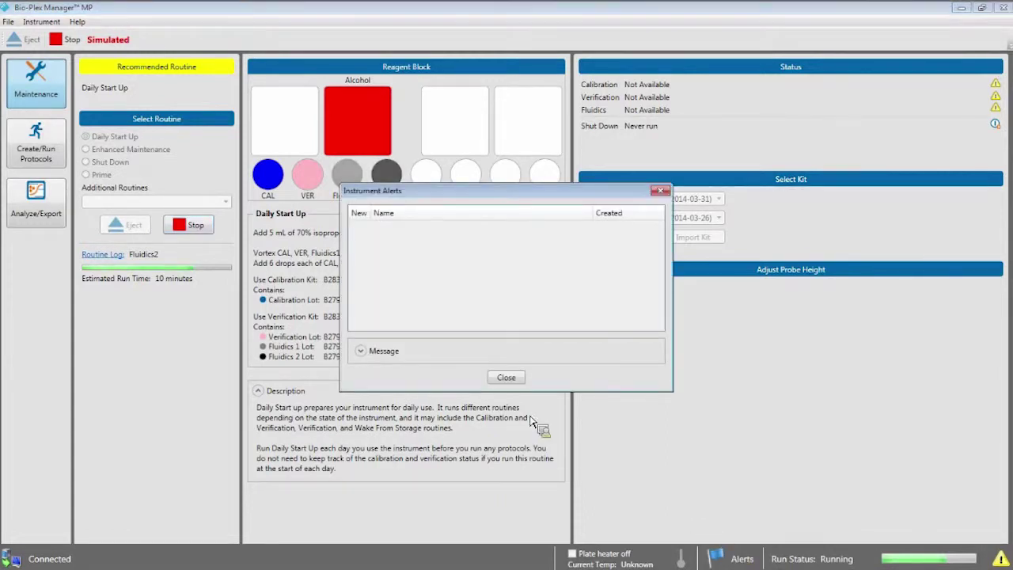
left_click(505, 378)
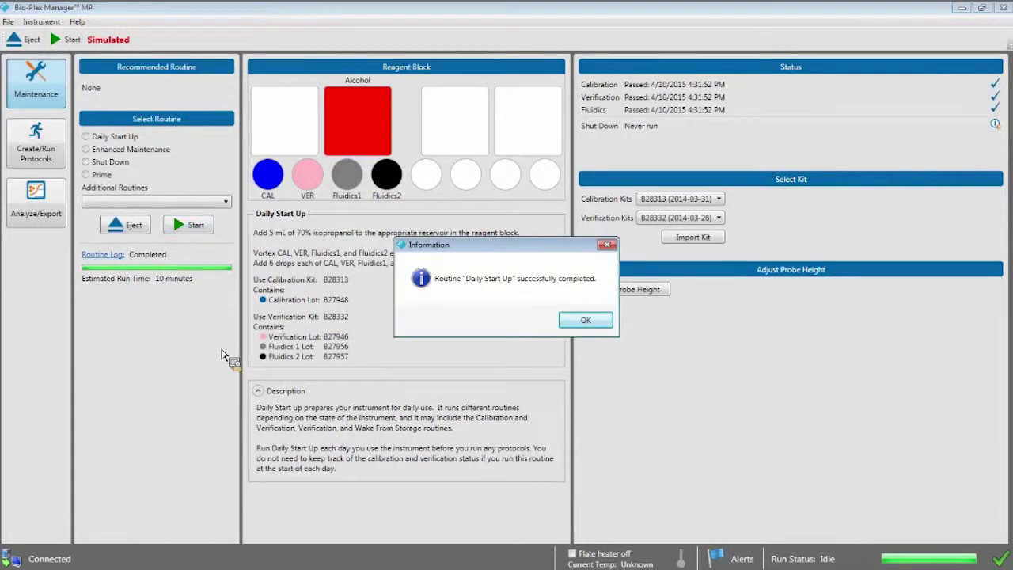
Acknowledge the Daily Start Up completion notice and switch to creating and running protocols.
left_click(586, 321)
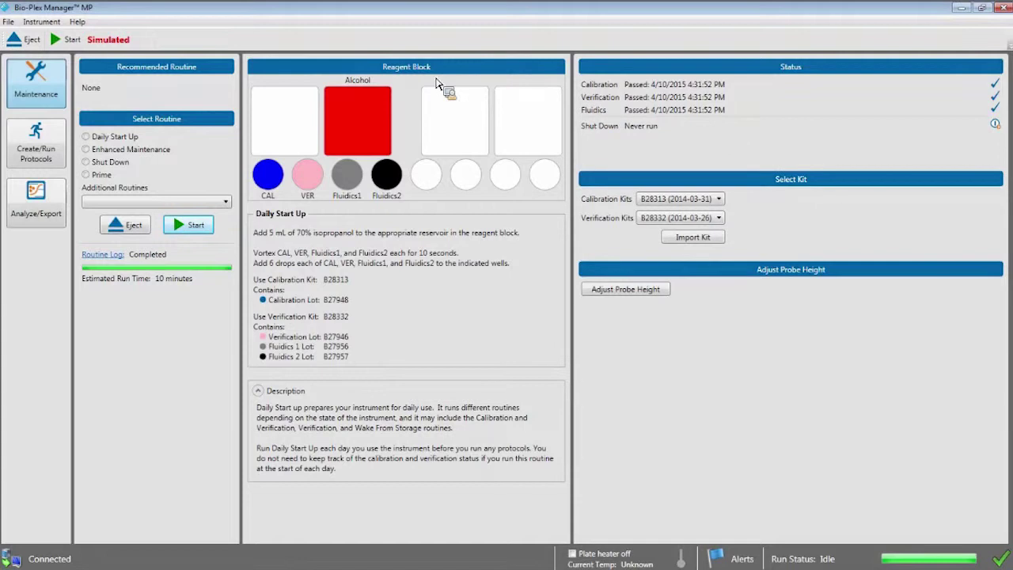
left_click(39, 151)
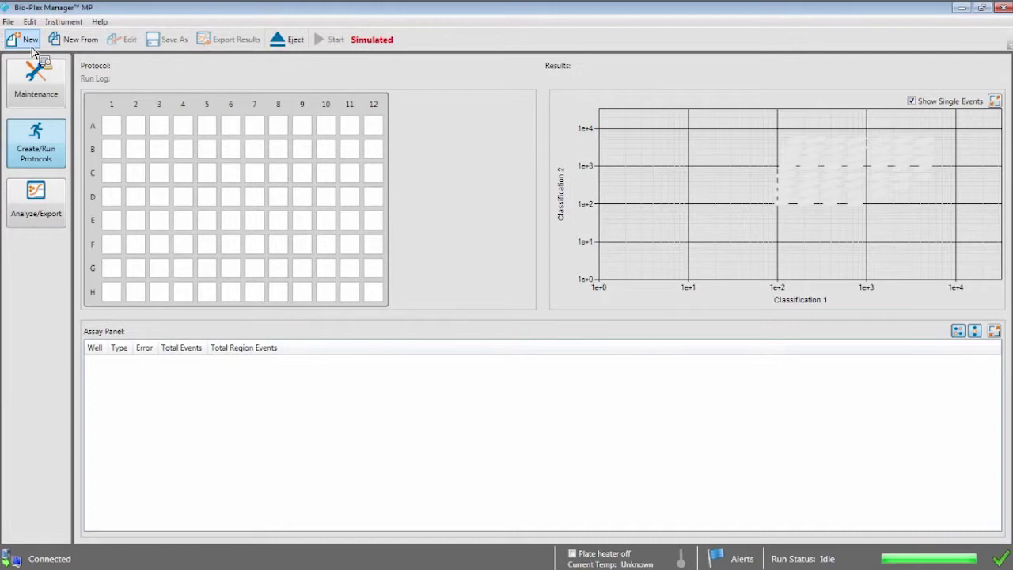
Cancel the saved-protocol picker without loading one, then begin a new protocol.
left_click(74, 41)
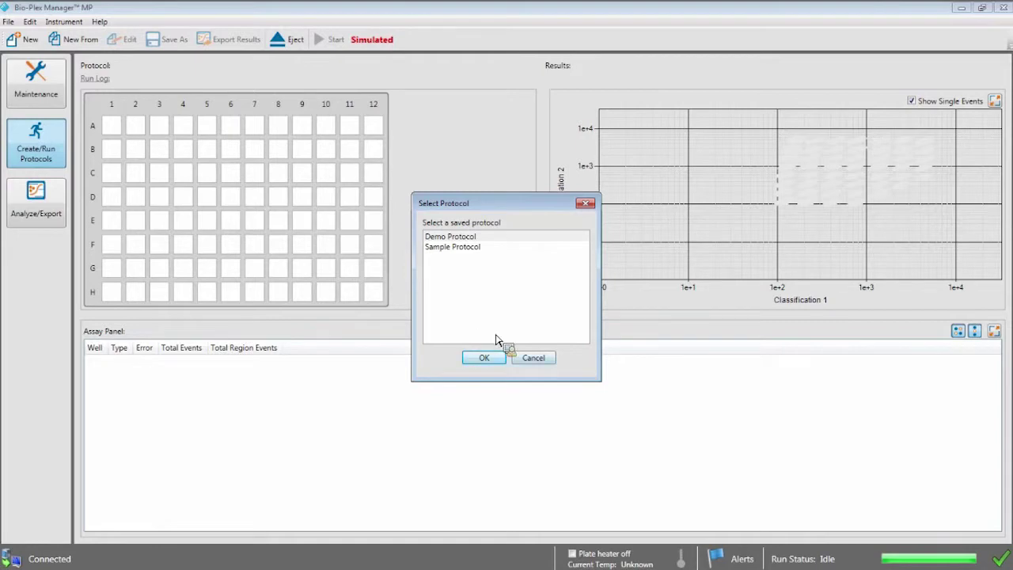
left_click(528, 357)
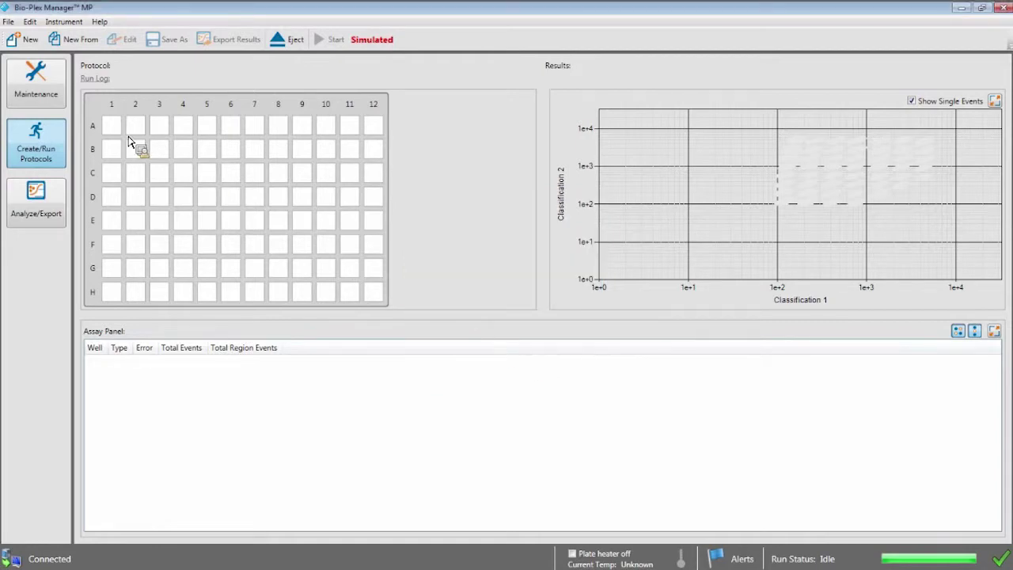
left_click(23, 41)
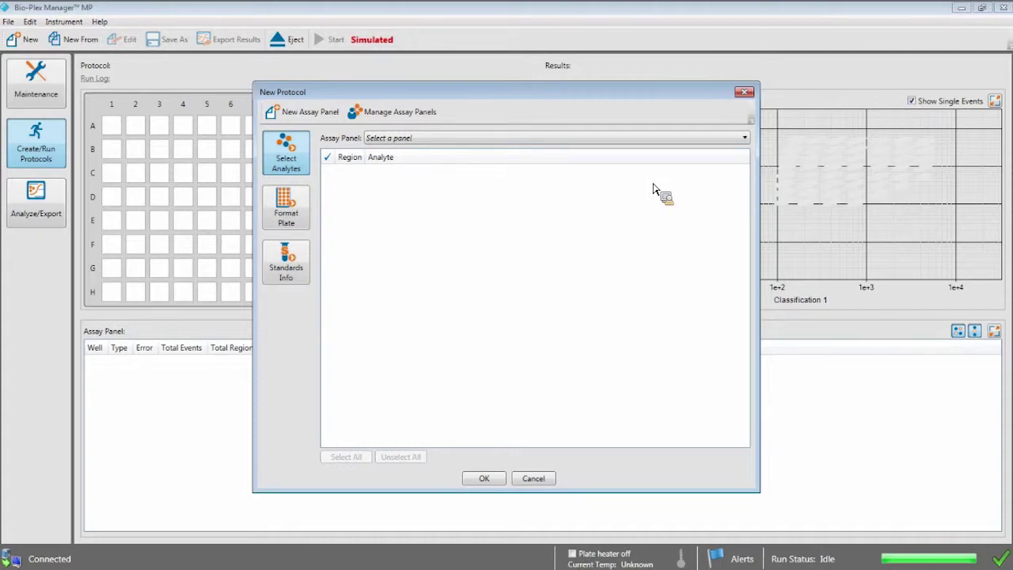
Show the available assay panels on the New Protocol's Select Analytes step.
left_click(605, 145)
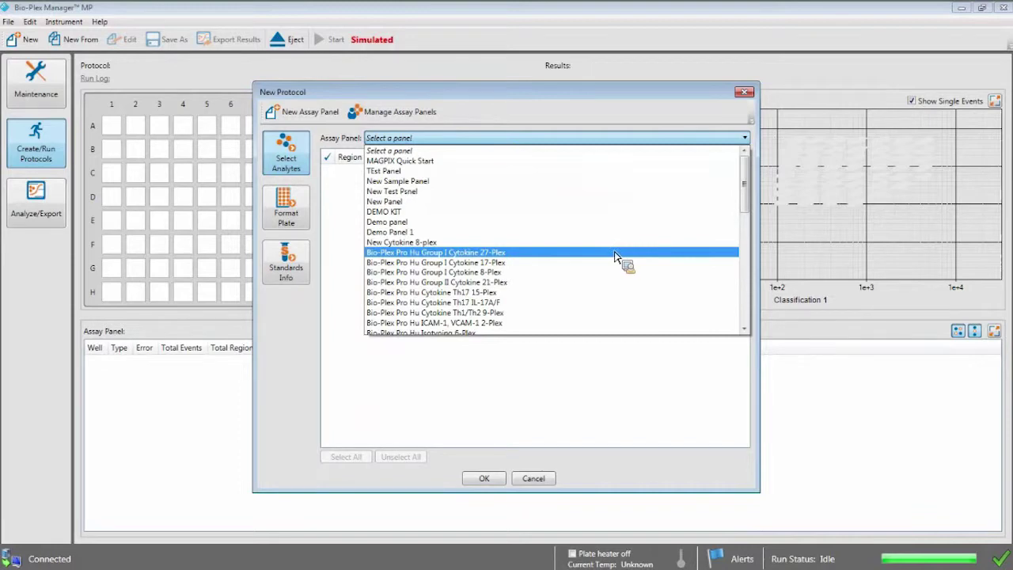
Choose the Bio-Plex Pro Hu Group I Cytokine 27-Plex panel with all 27 analytes checked.
left_click(616, 255)
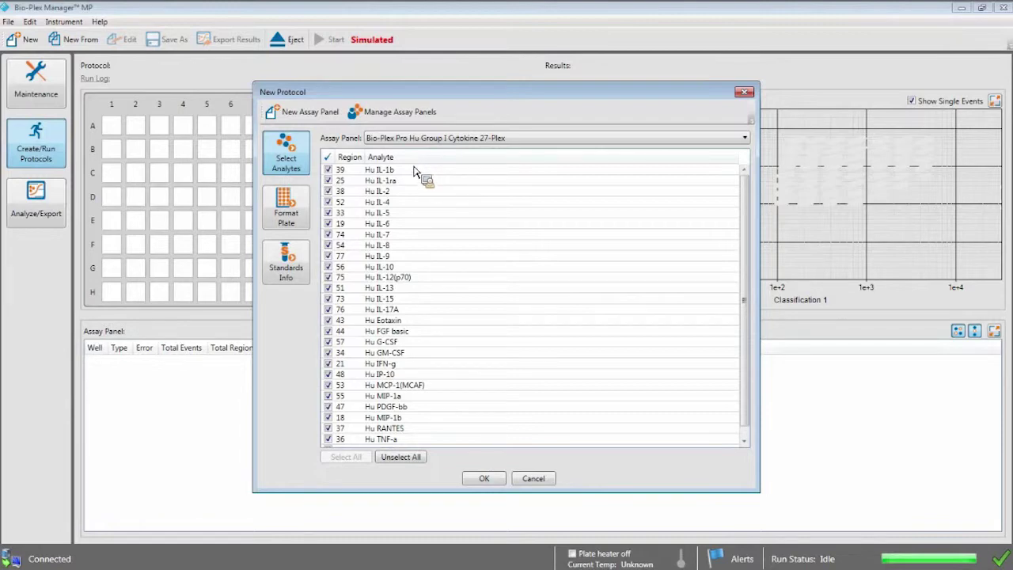
left_click(389, 116)
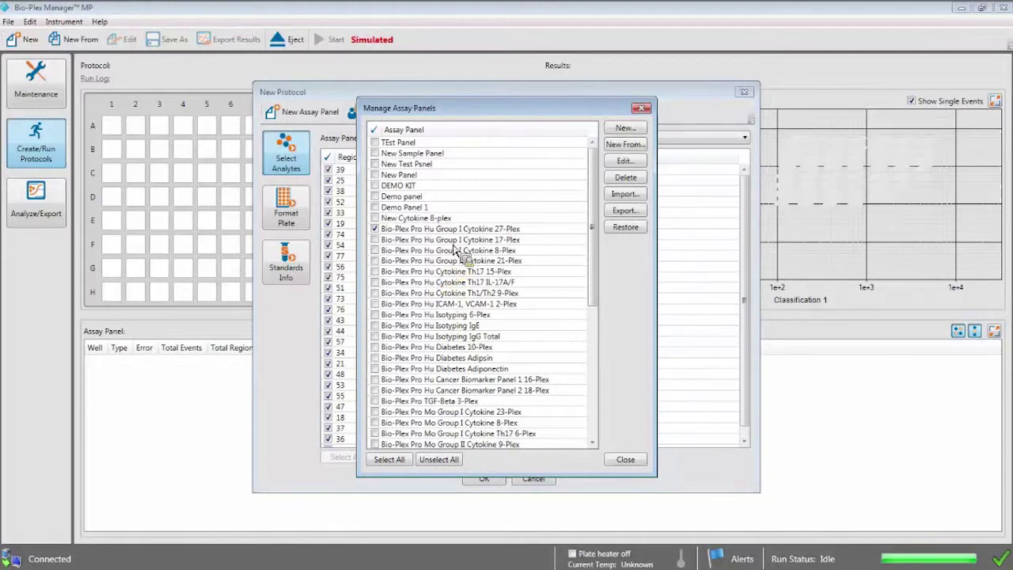
Create a new assay panel prefilled with the 27-Plex analytes and bead regions.
left_click(625, 144)
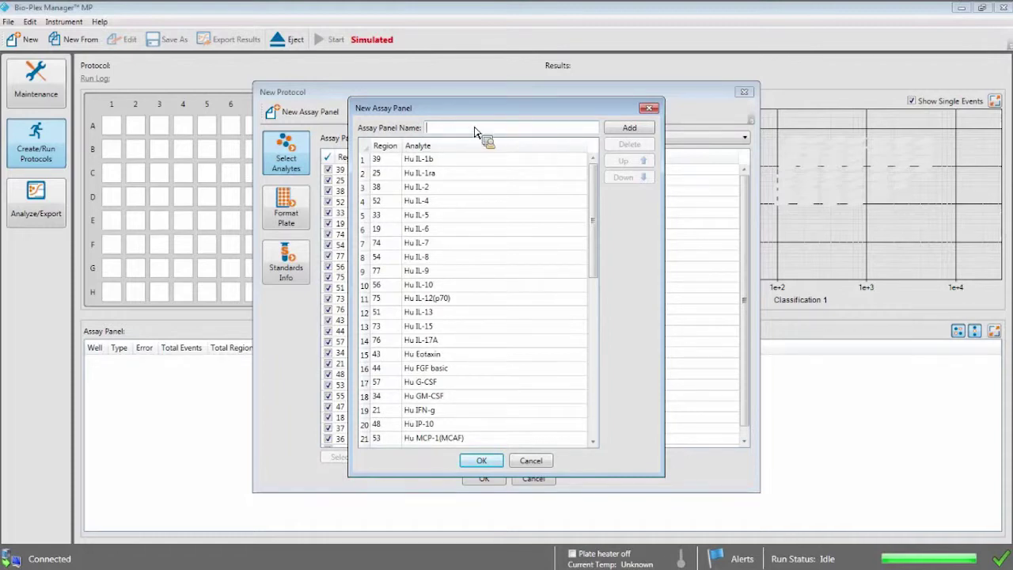
Name the panel 'My Custom Panel', move Hu IL-1b lower in the analyte order, and save it.
type("My")
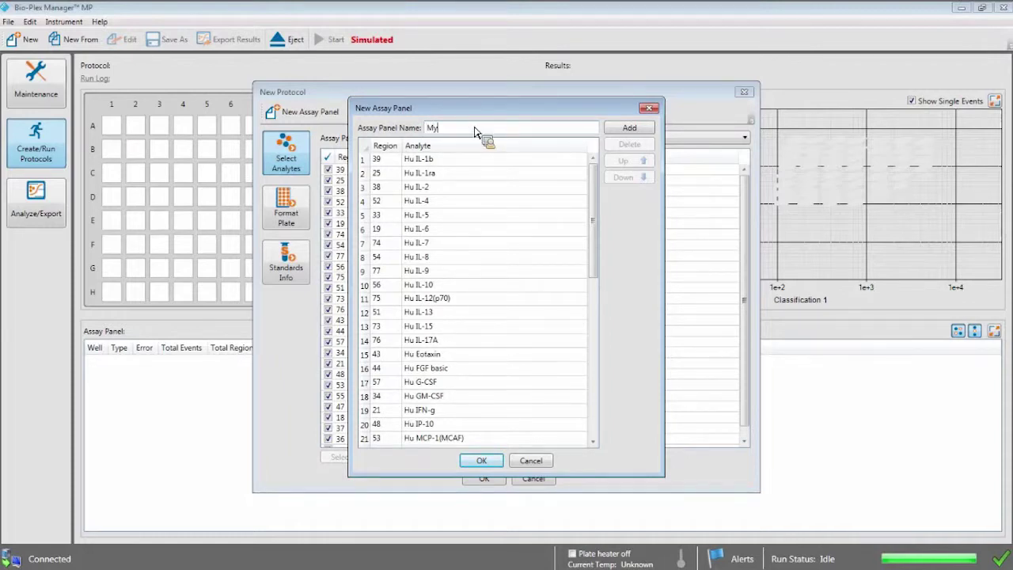
type(" Custom Panel")
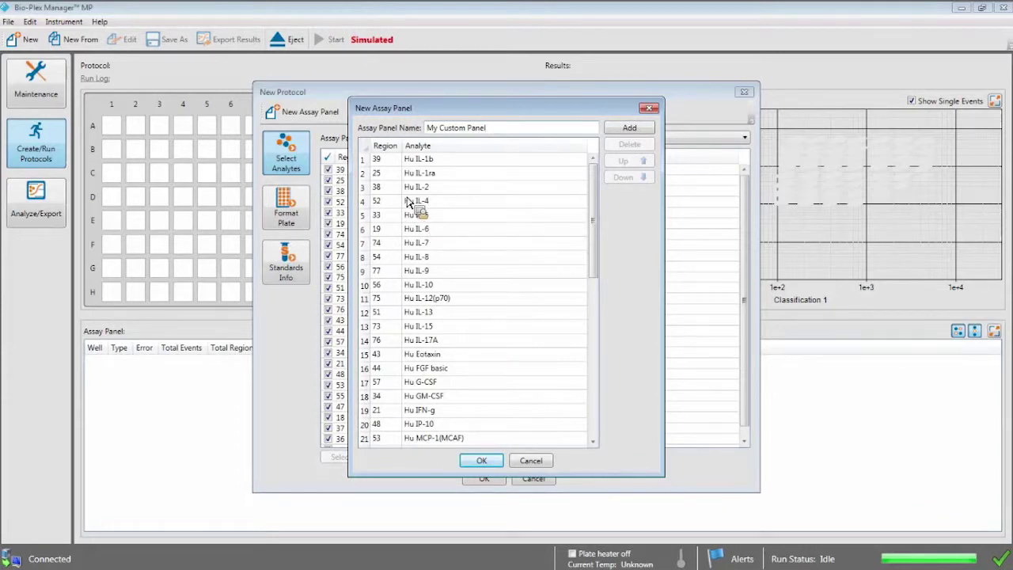
left_click(370, 164)
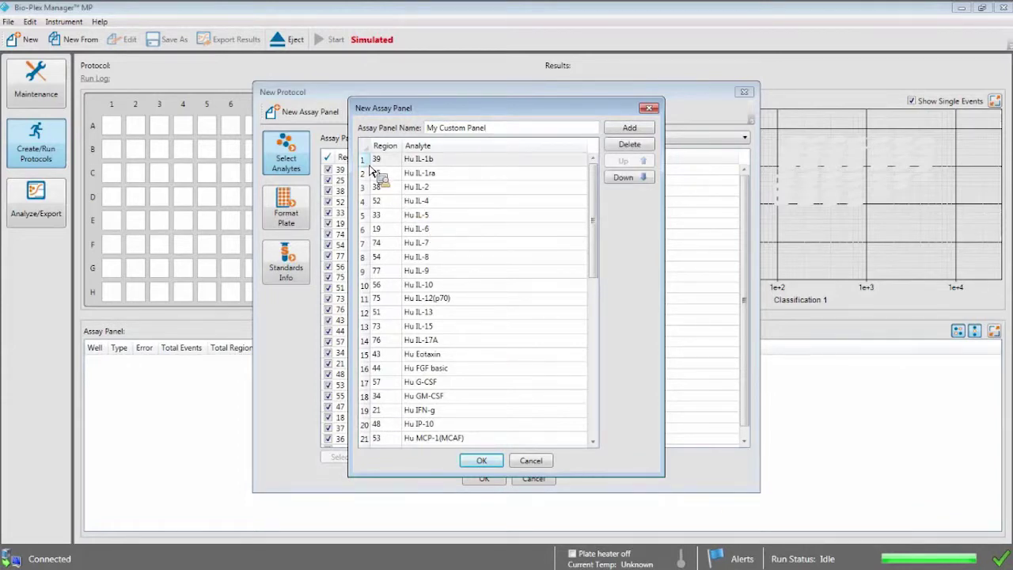
left_click_drag(374, 172, 490, 368)
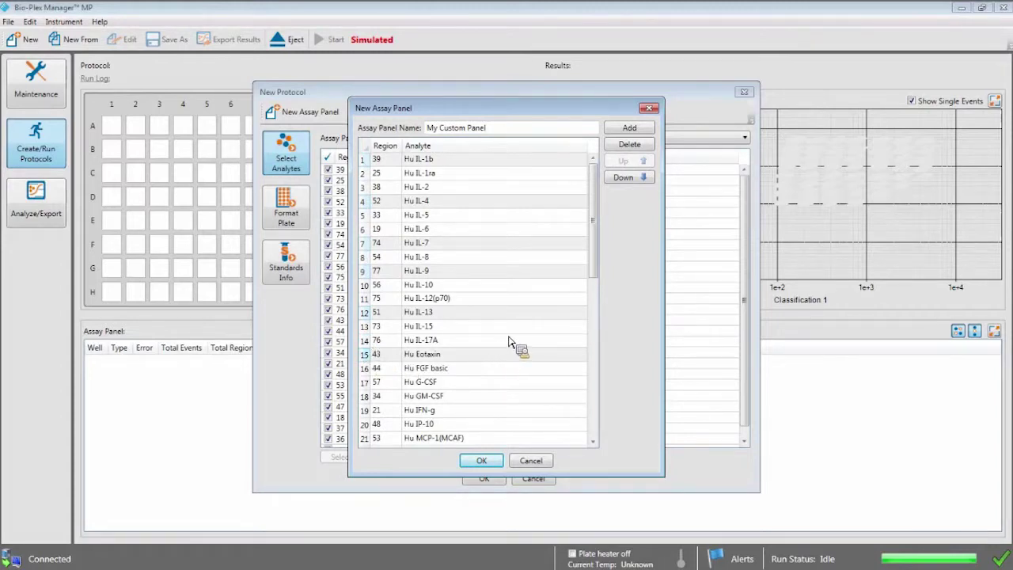
left_click(483, 461)
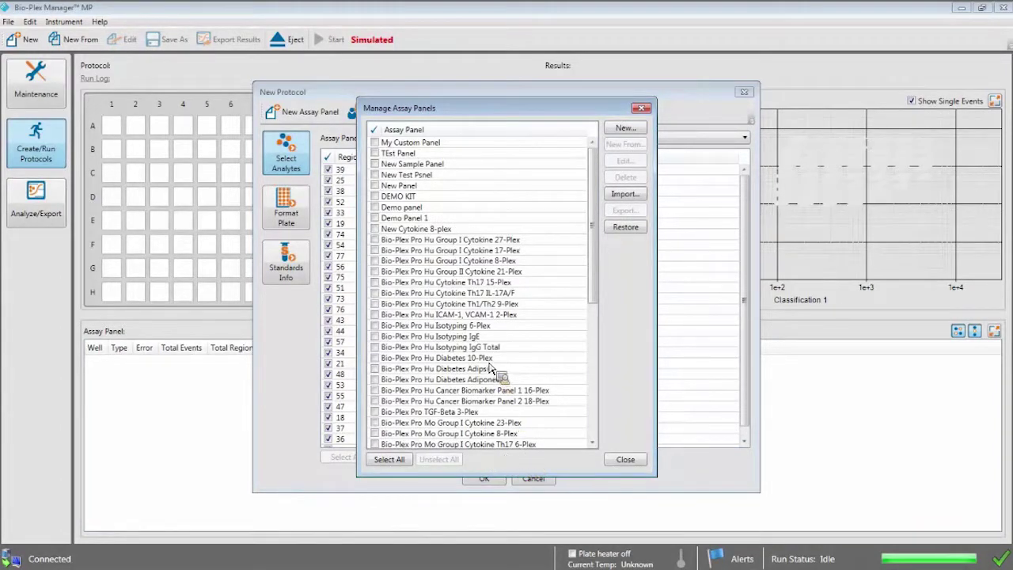
Close the panel manager, set the protocol's assay panel to My Custom Panel, and begin a new panel.
left_click(626, 460)
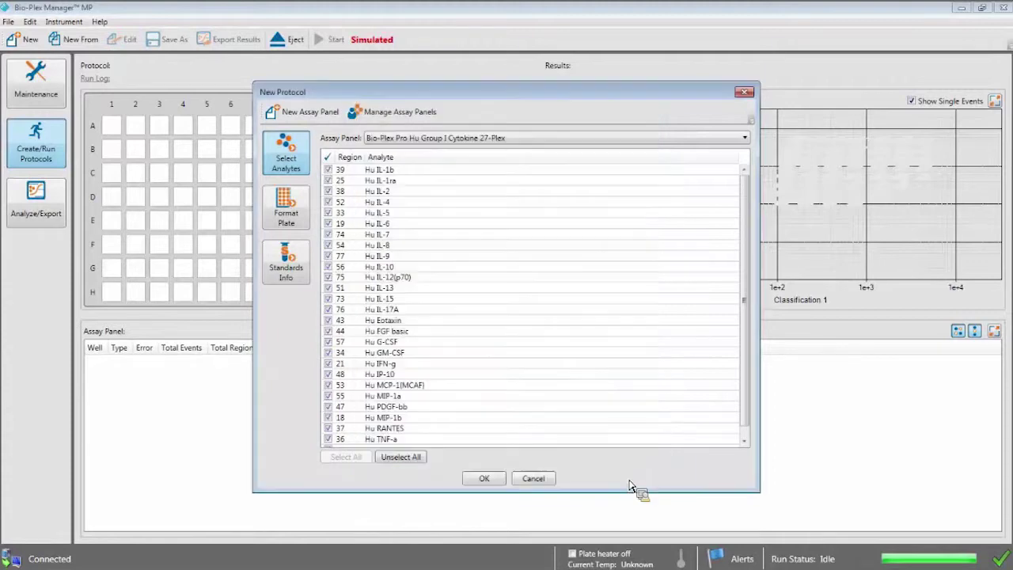
left_click(534, 139)
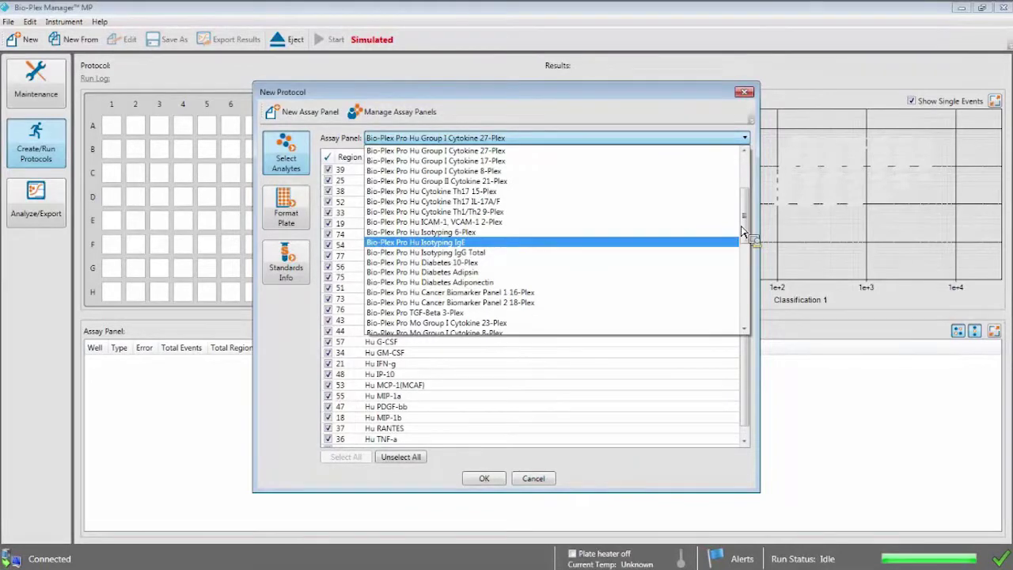
scroll(746, 228, "up", 3)
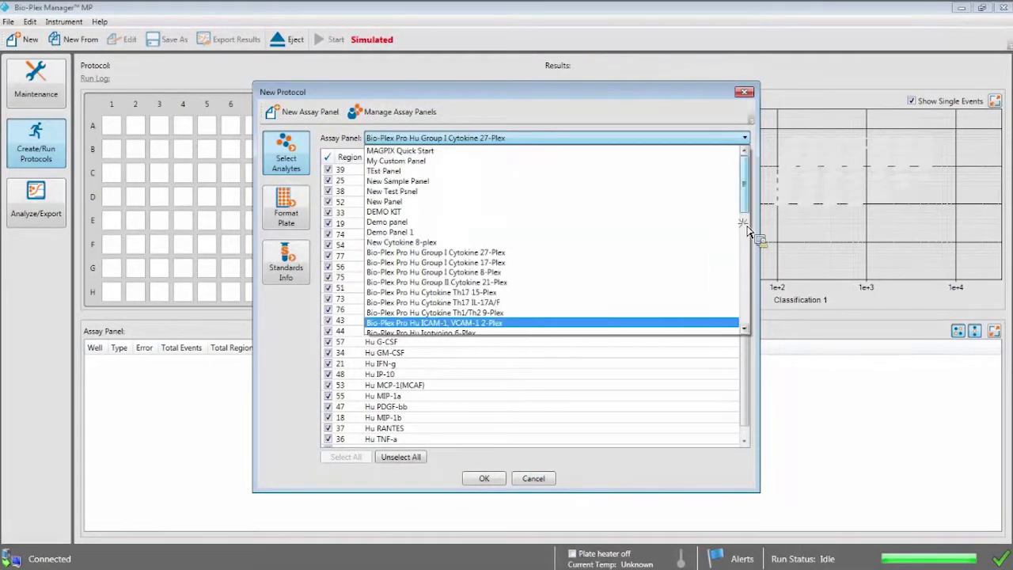
left_click(706, 161)
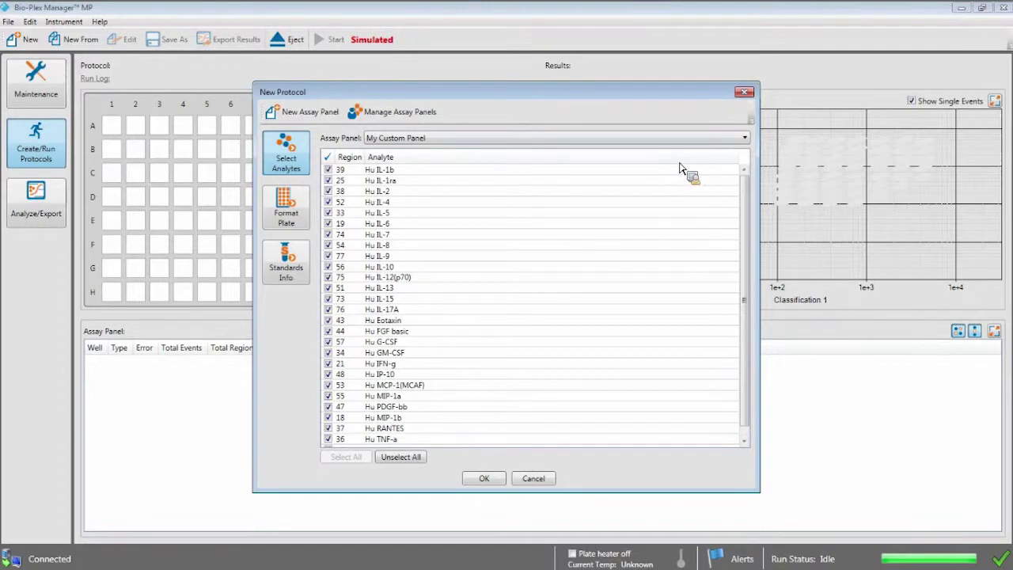
left_click(315, 114)
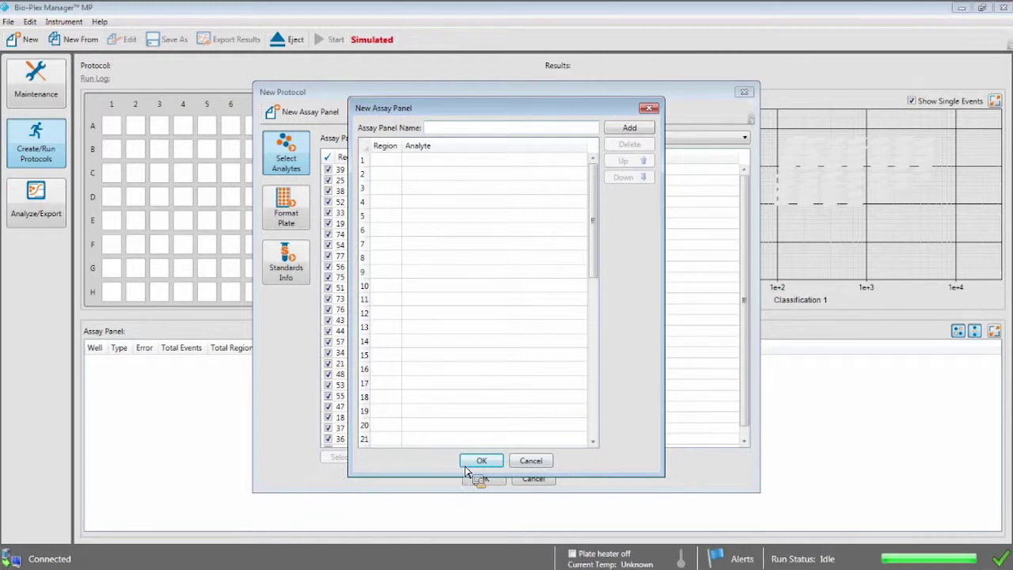
Discard the empty new panel and set the protocol's assay panel to New Cytokine 8-plex.
left_click(531, 462)
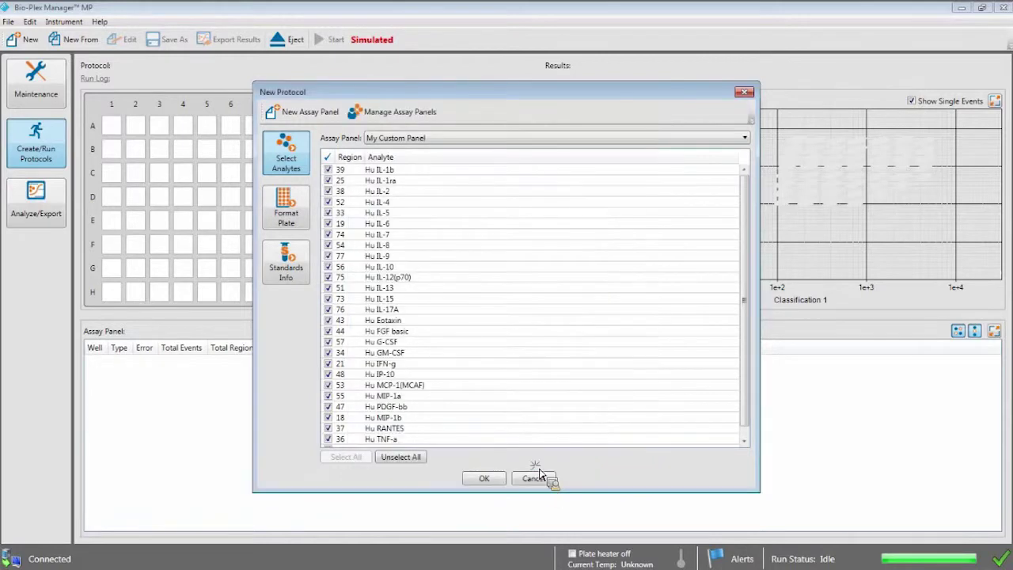
left_click(546, 145)
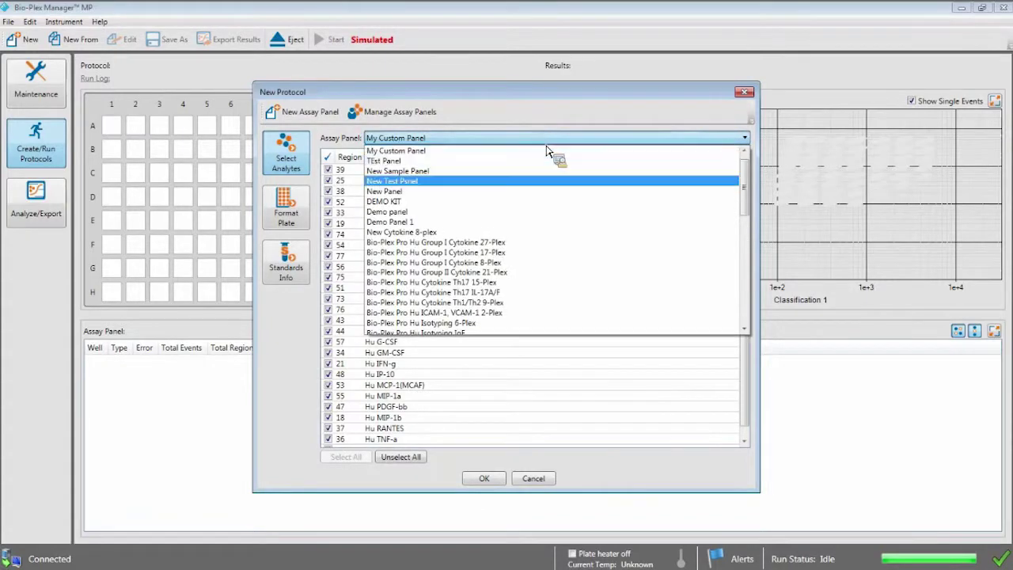
left_click(544, 234)
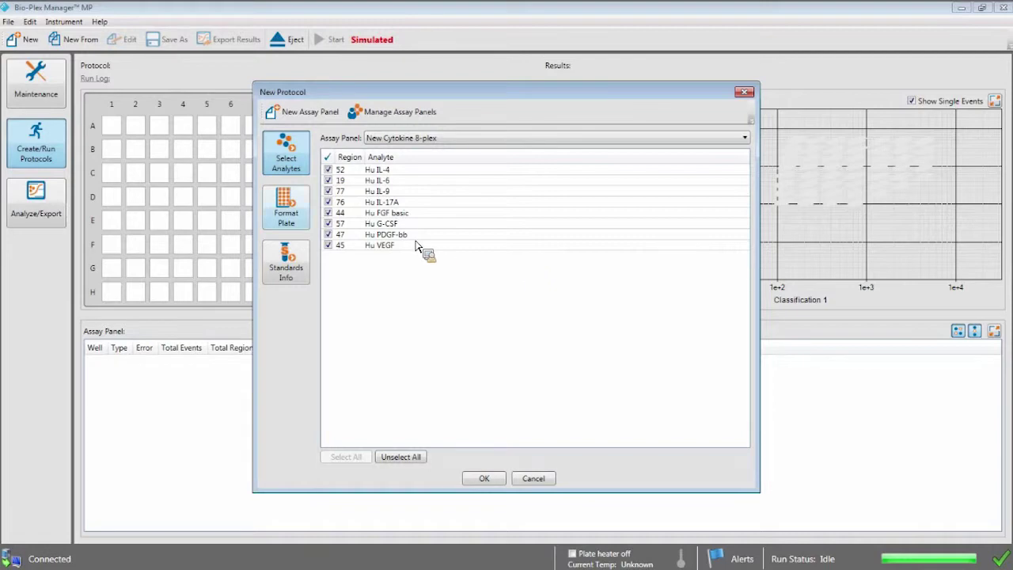
left_click(289, 209)
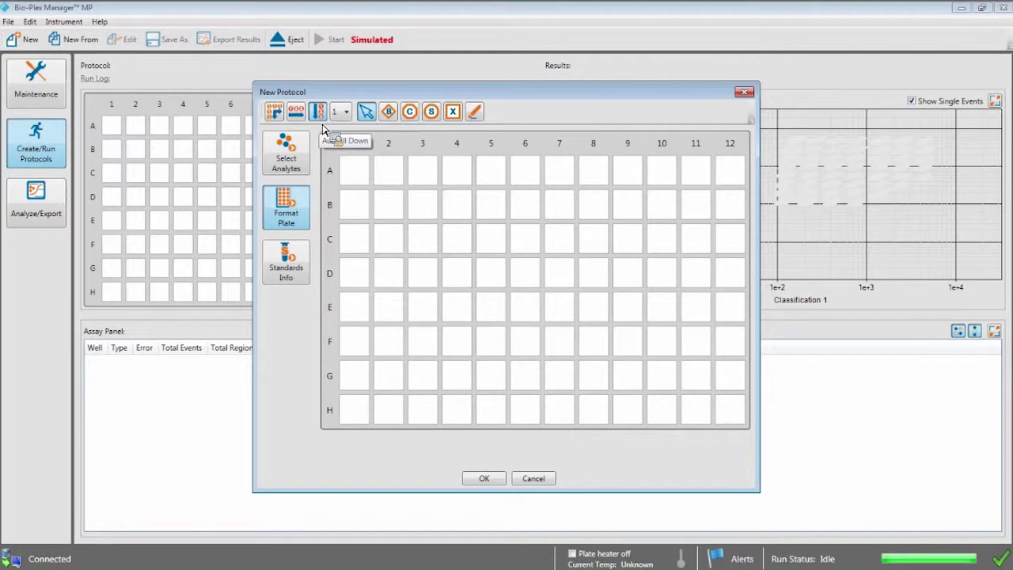
Mark wells A1–H2 as standards with 2 replicates filled across rows.
left_click(346, 112)
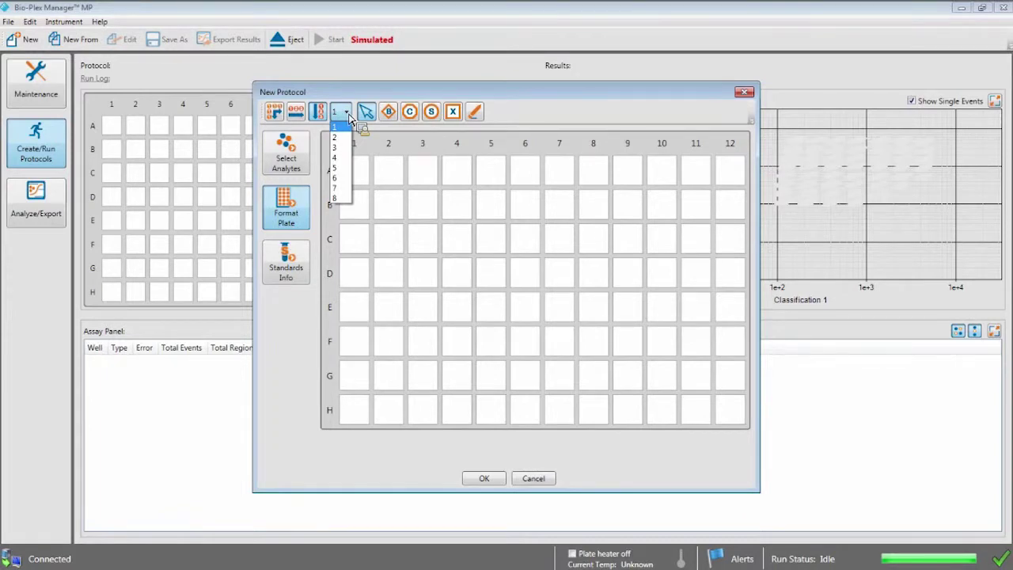
left_click(348, 117)
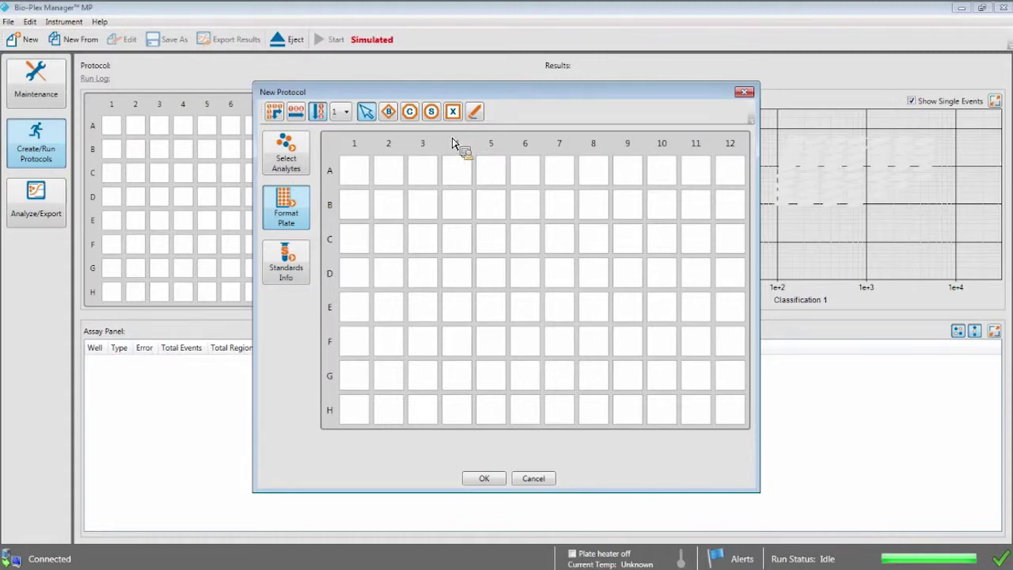
left_click(433, 118)
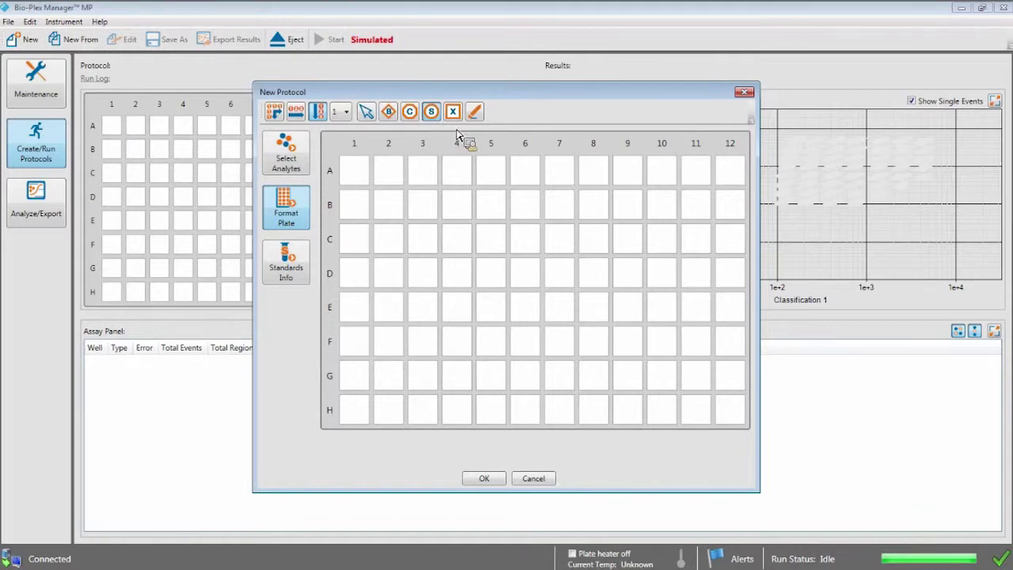
left_click(345, 111)
left_click(345, 136)
left_click(296, 113)
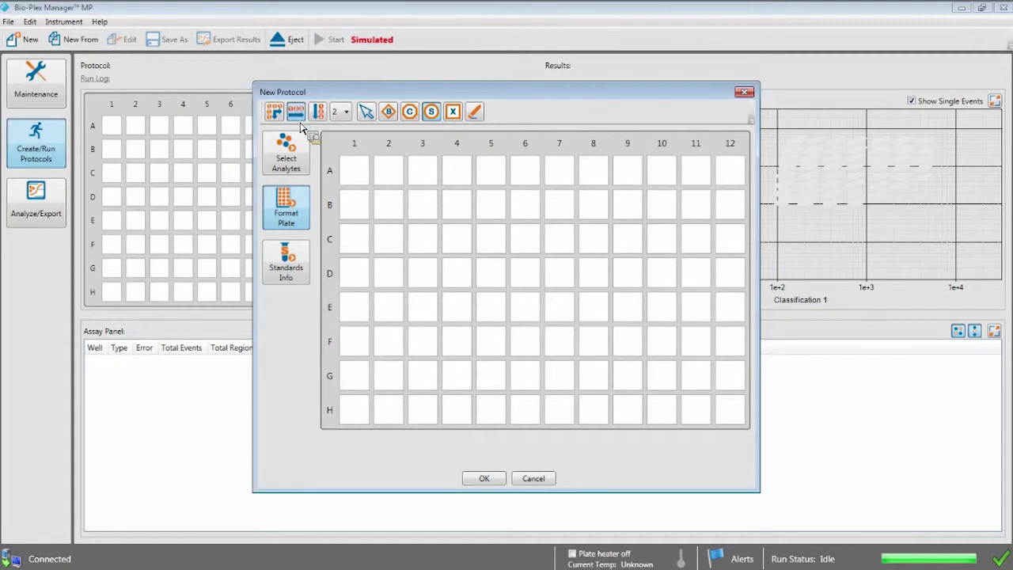
left_click_drag(352, 171, 402, 421)
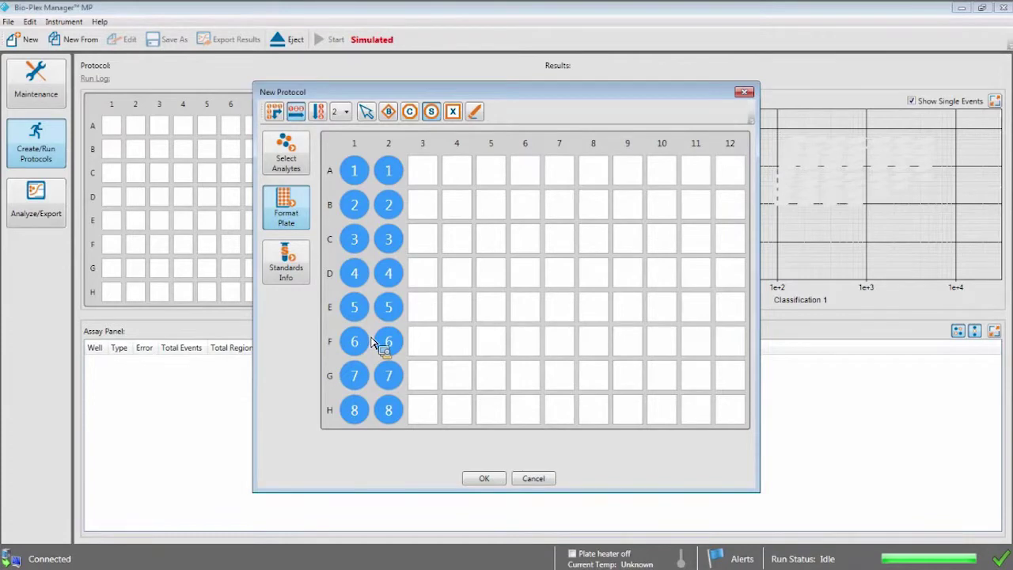
Mark wells A3–A4 as blanks and B3–B4 as control 1.
mouse_move(374, 342)
left_click(388, 112)
left_click_drag(419, 186, 461, 177)
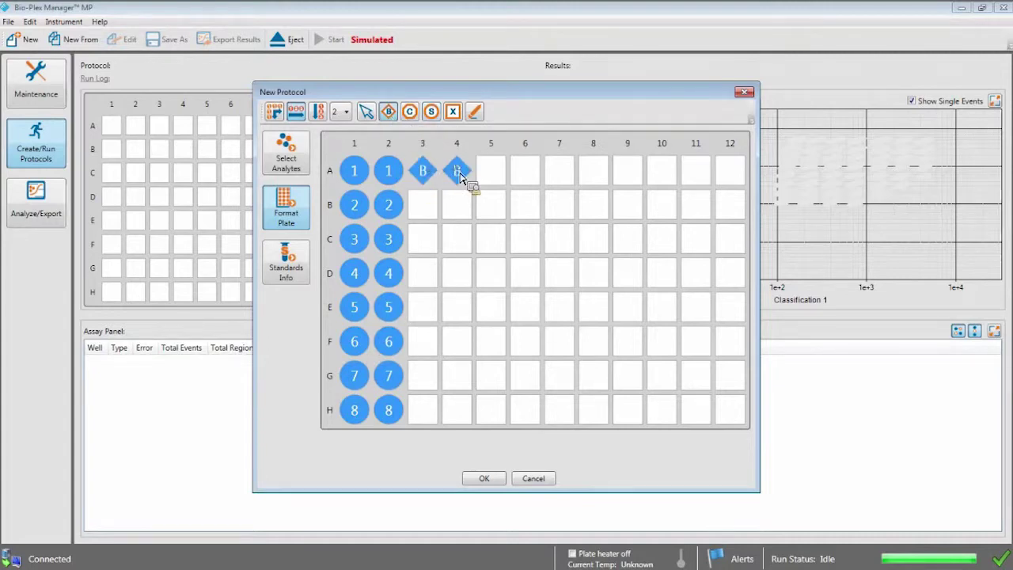
left_click(409, 112)
left_click_drag(428, 207, 467, 413)
left_click(452, 111)
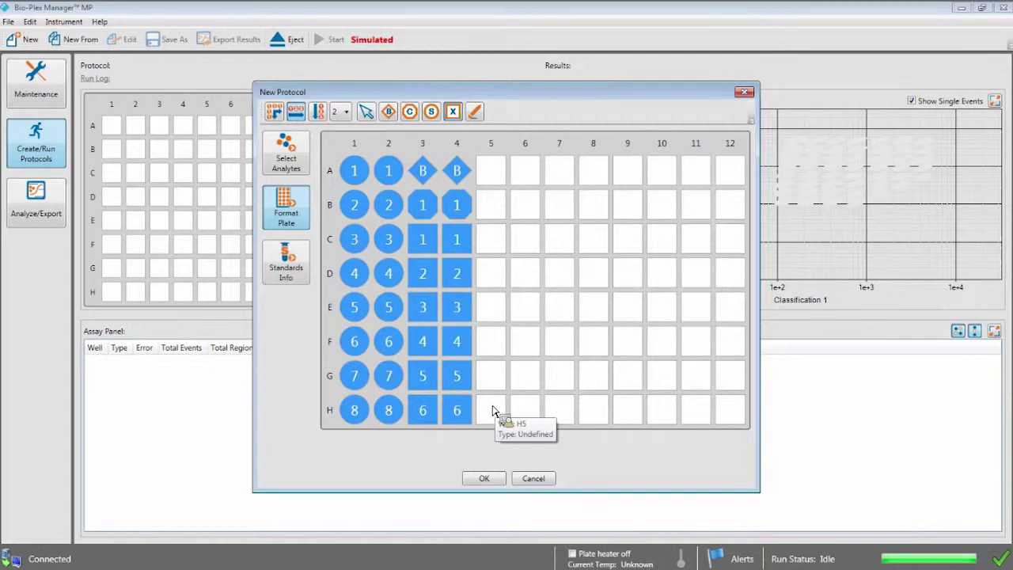
Assign standard lot 5034355 in the protocol's standards information, then start a new standard lot.
left_click(301, 269)
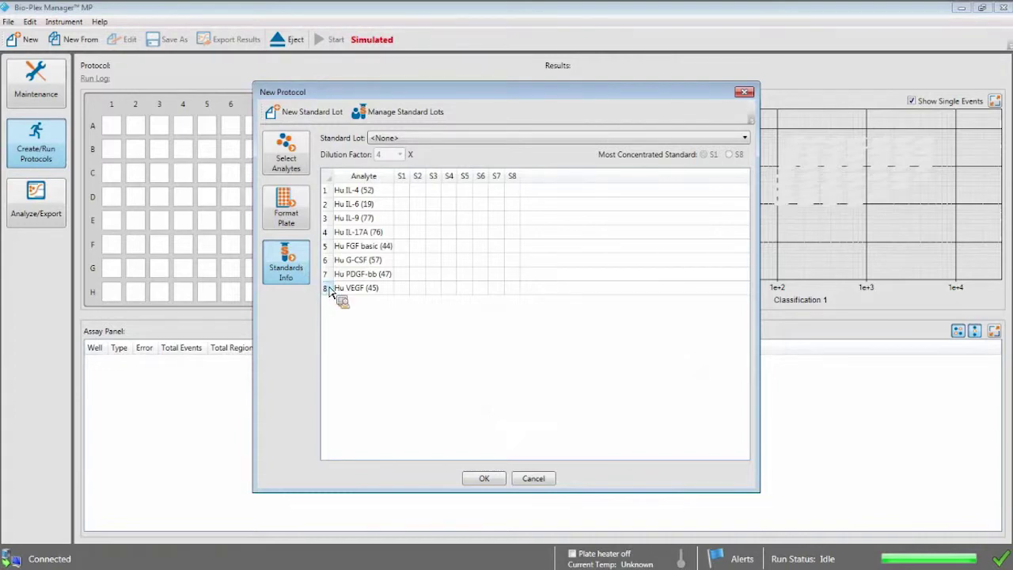
left_click_drag(330, 291, 498, 198)
left_click(568, 140)
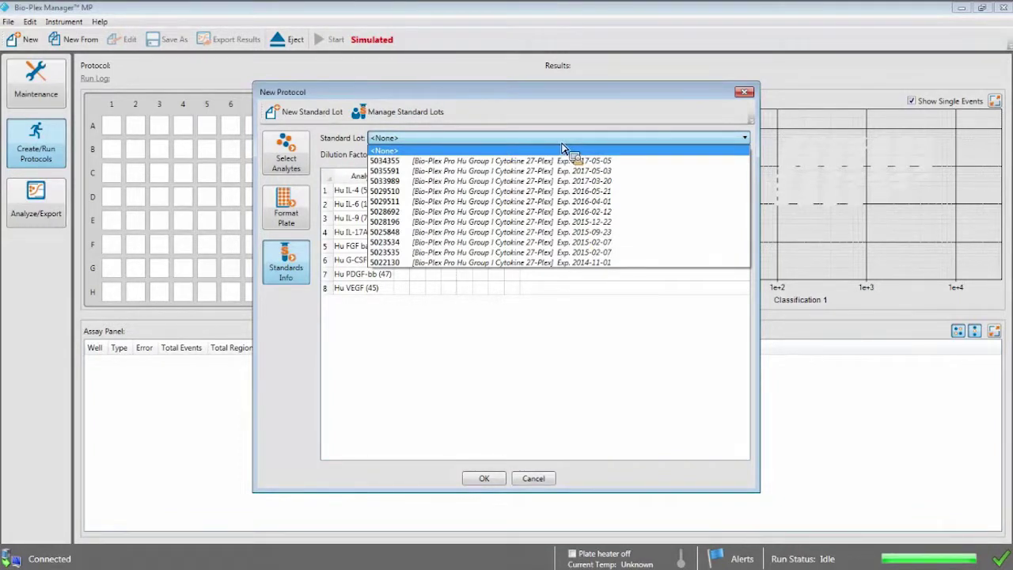
left_click(565, 161)
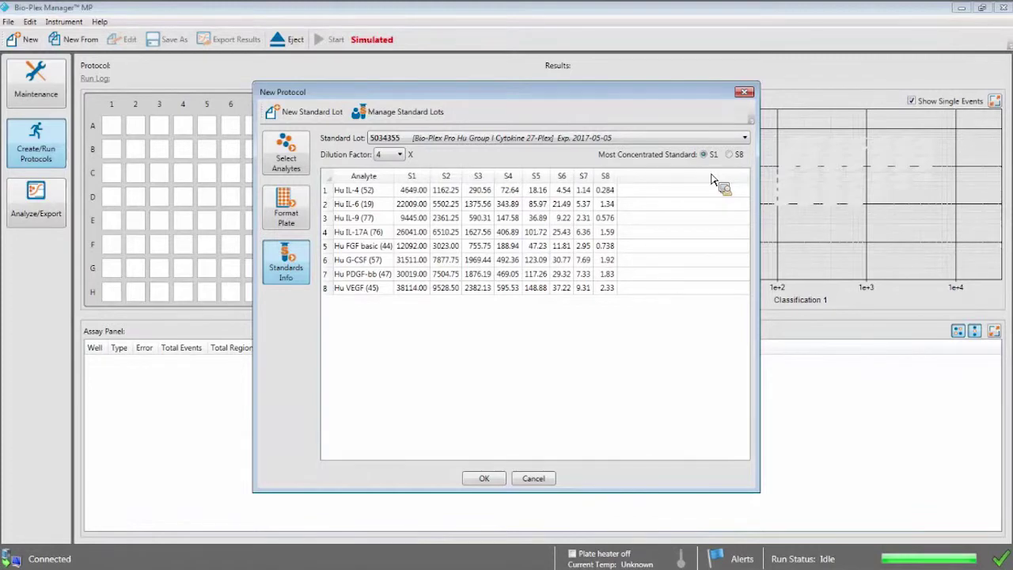
left_click_drag(710, 179, 509, 208)
left_click(309, 112)
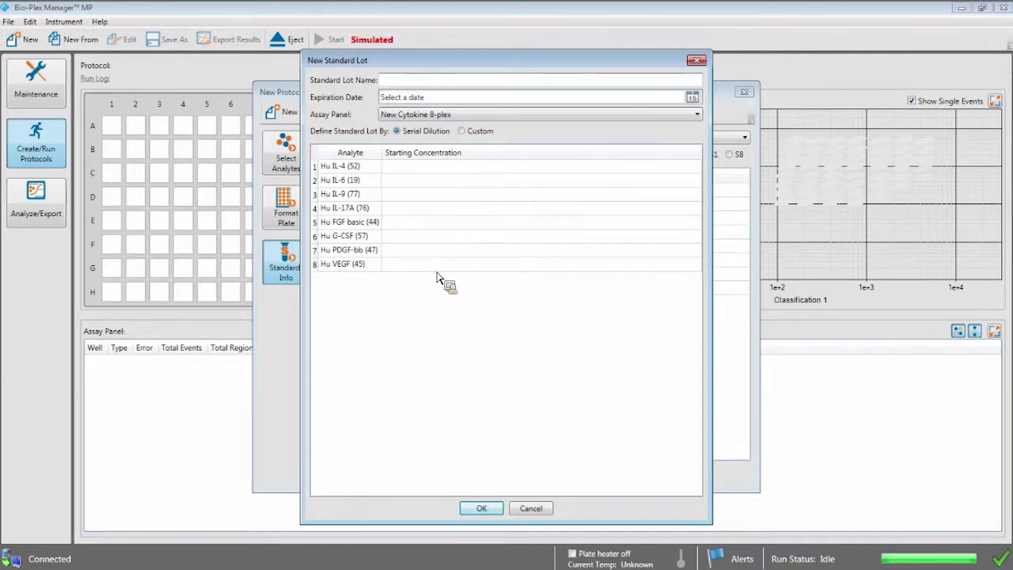
left_click(545, 508)
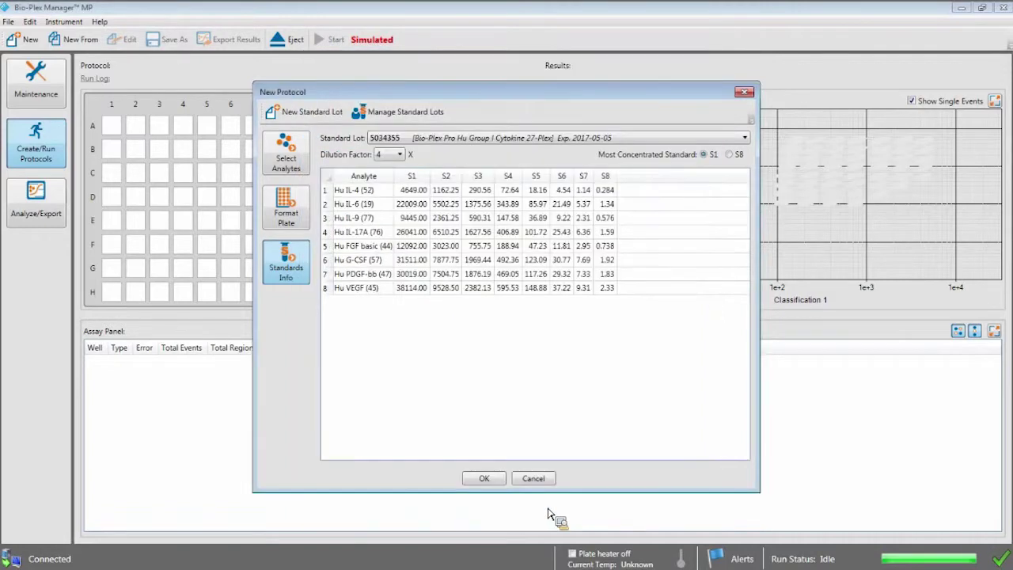
left_click(435, 115)
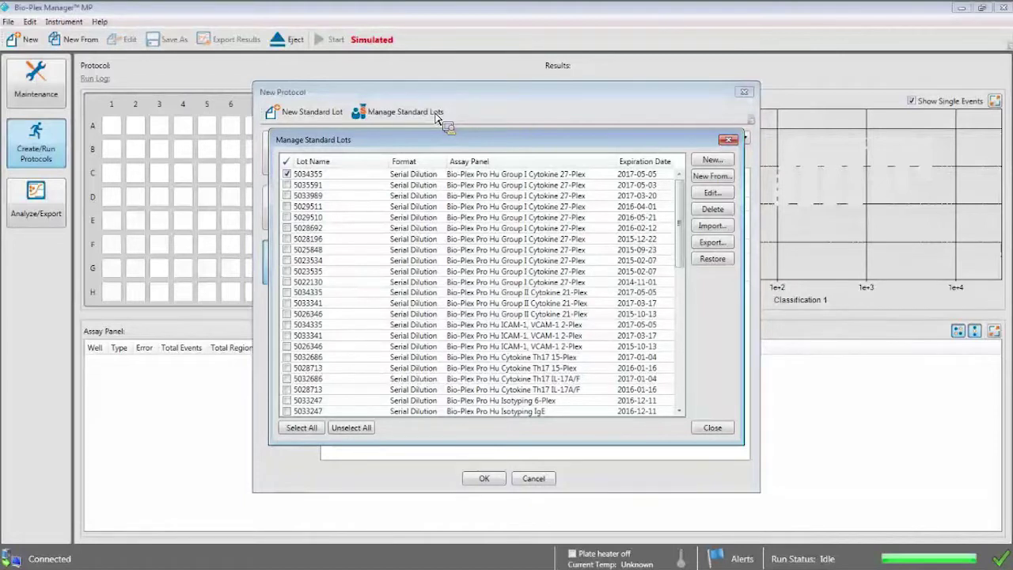
left_click(720, 430)
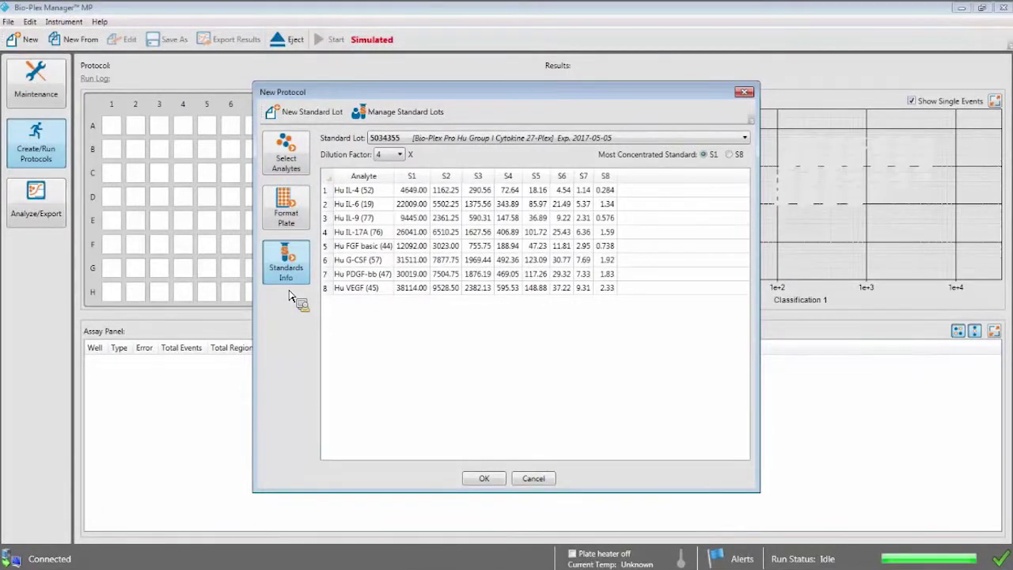
left_click(486, 483)
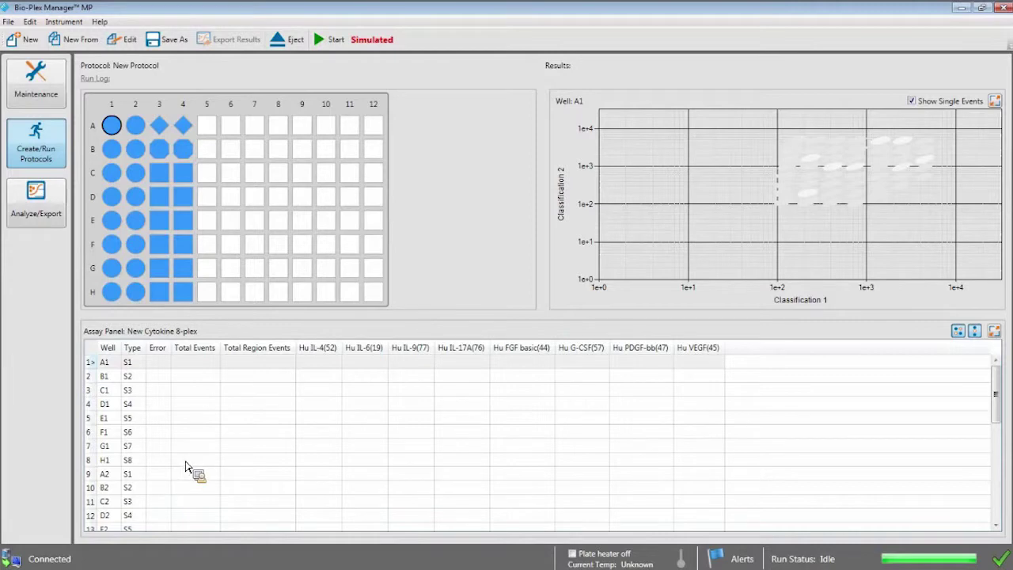
Open the Run Settings to begin a run of the new protocol.
left_click(331, 45)
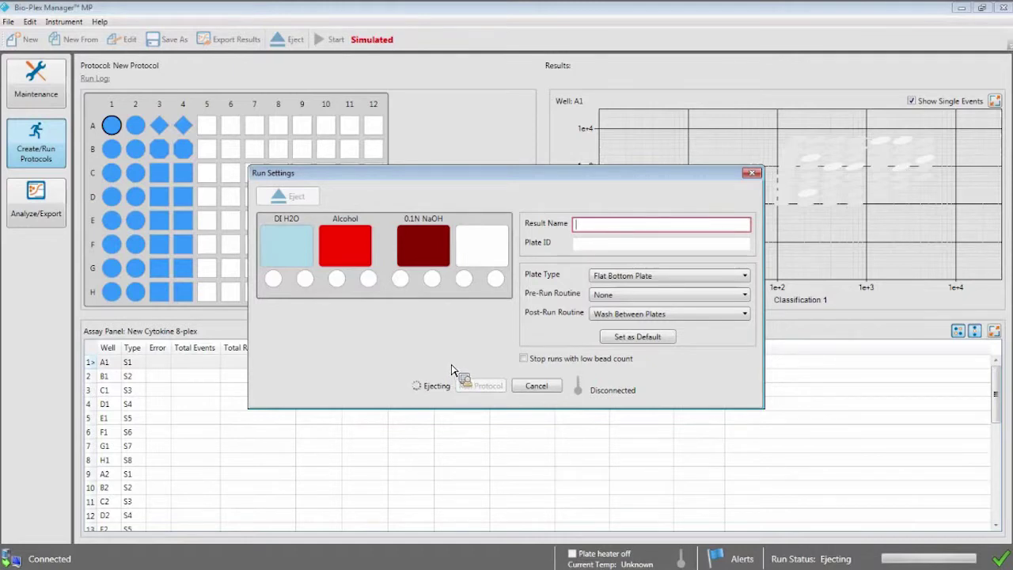
Enter '8-Plex Run' as the result name, then move to the Plate ID field.
type("8-Plex")
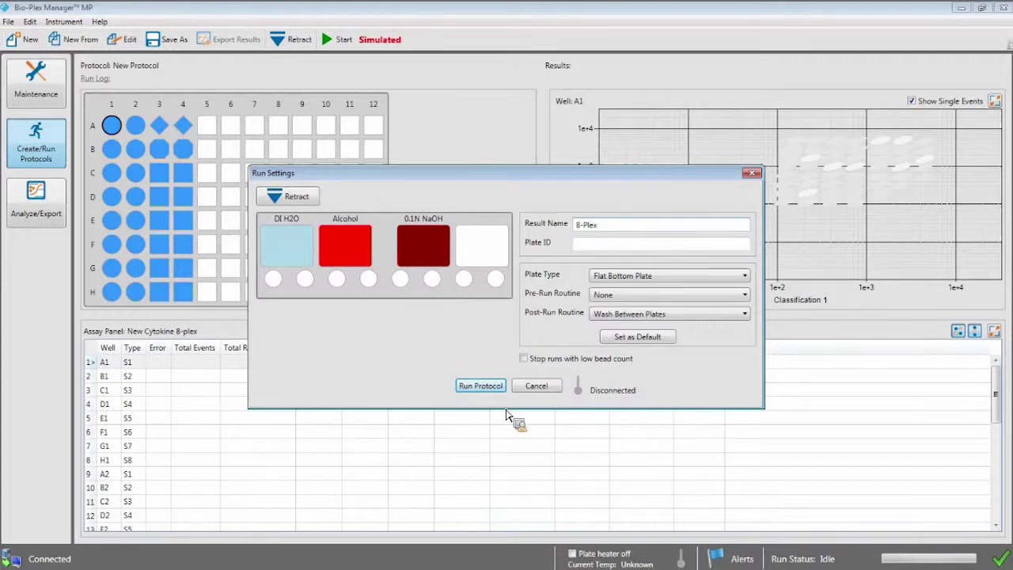
type("Run")
left_click(673, 246)
Launch the simulated protocol run from the Run Settings dialog.
left_click(489, 390)
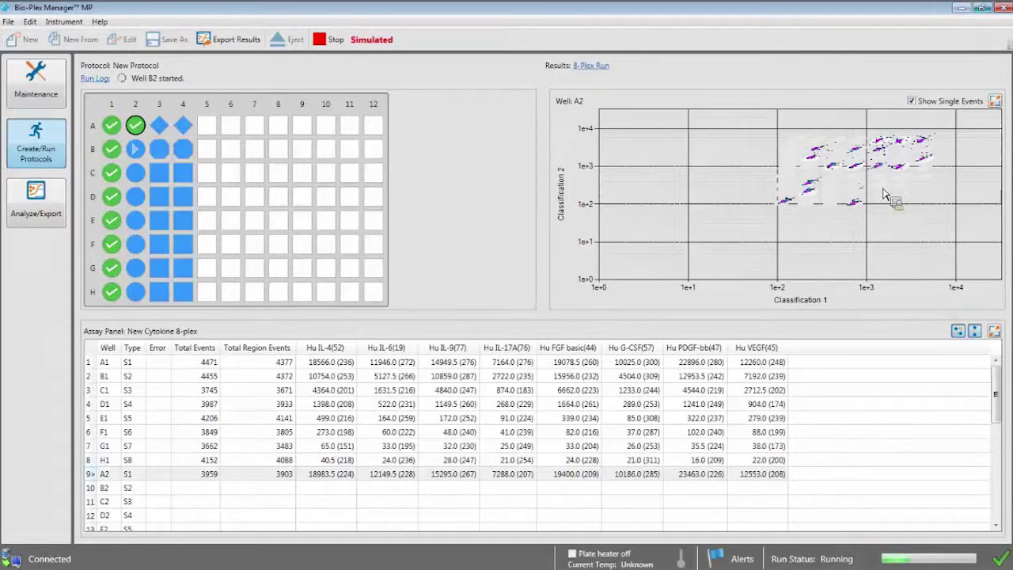
Toggle single events in the bead plot and bead region counts in the results table off and on.
left_click(915, 101)
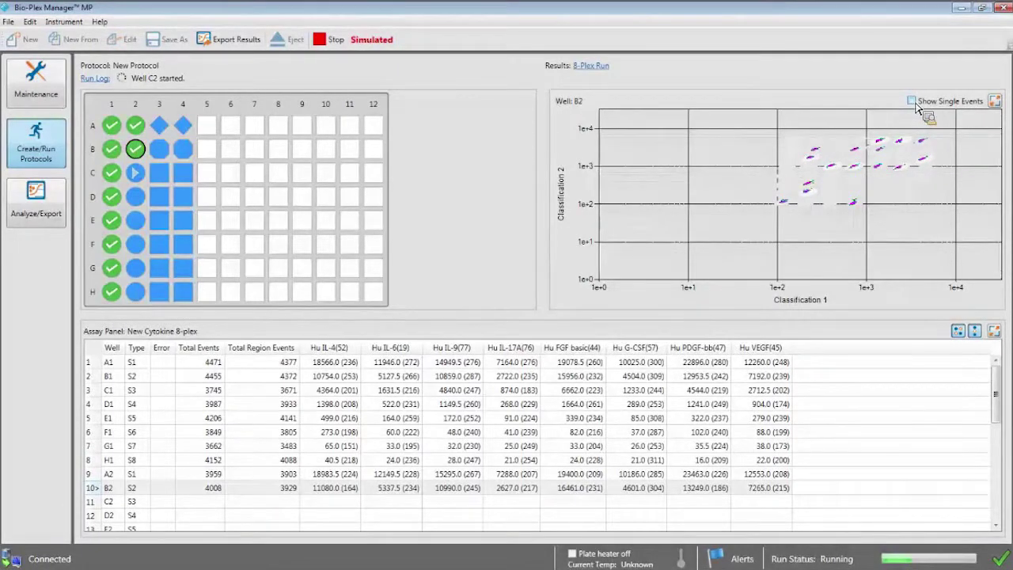
left_click(916, 105)
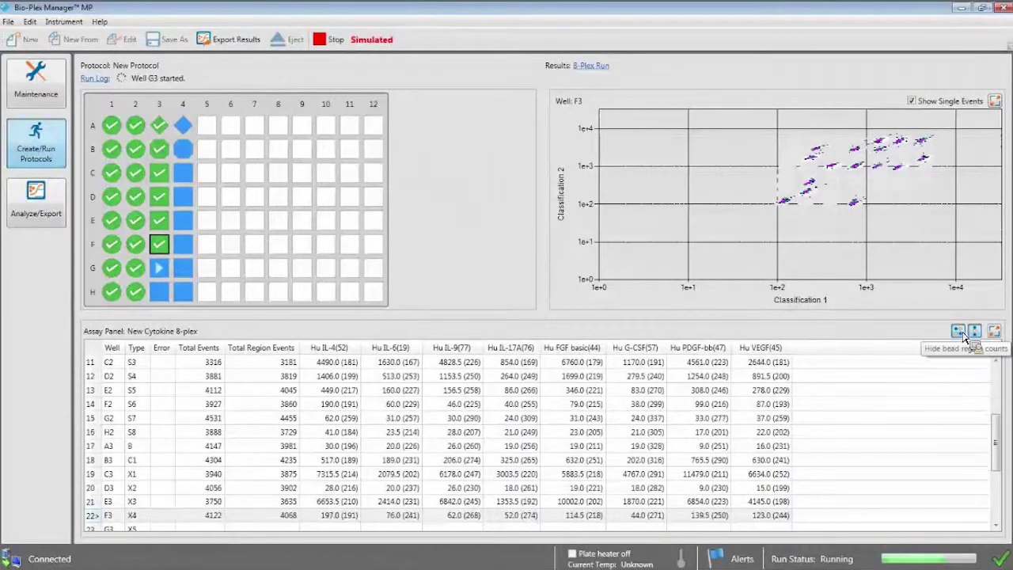
left_click(958, 332)
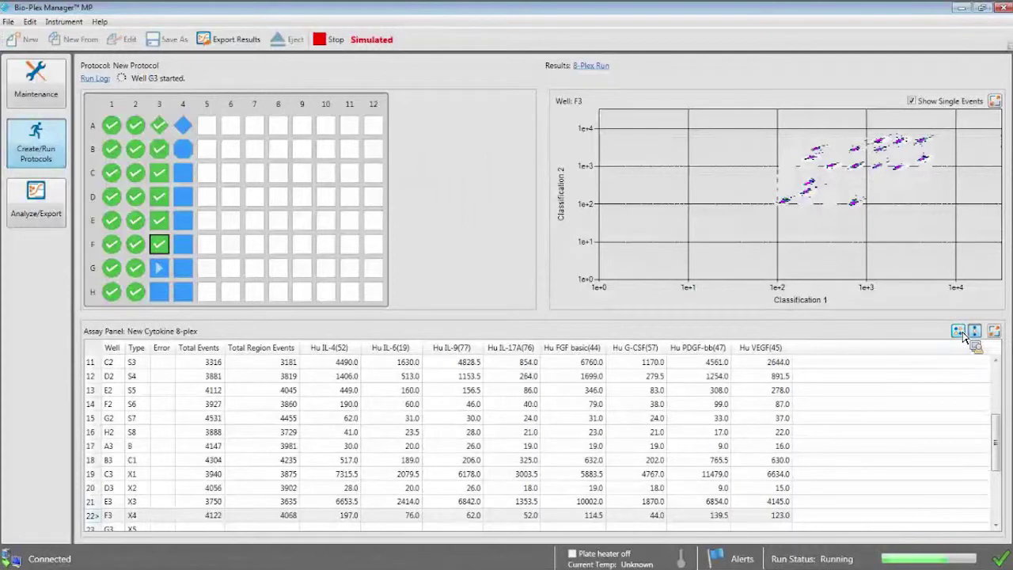
left_click(959, 332)
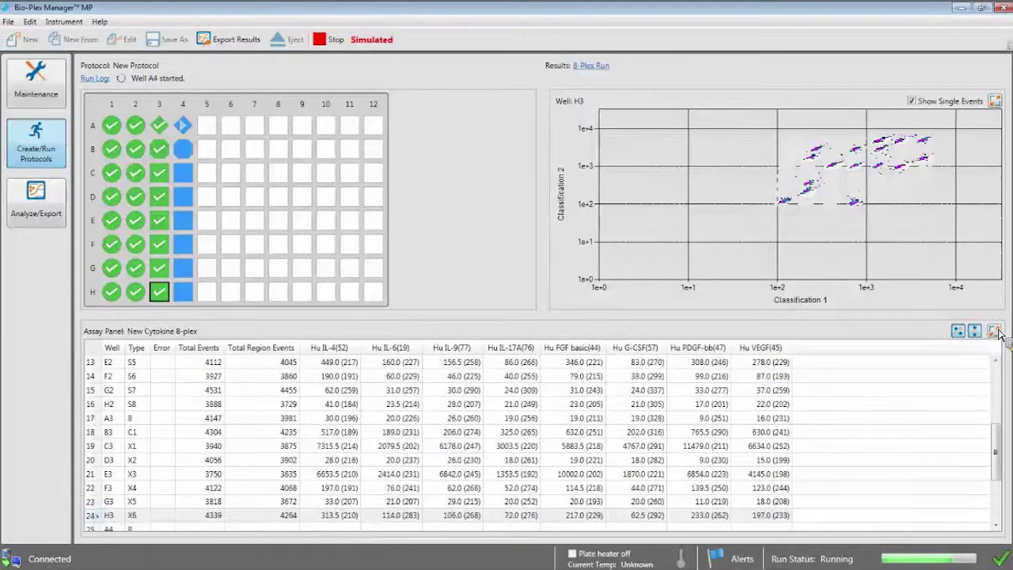
Maximize and restore the results table and the well A4 bead plot.
left_click(994, 332)
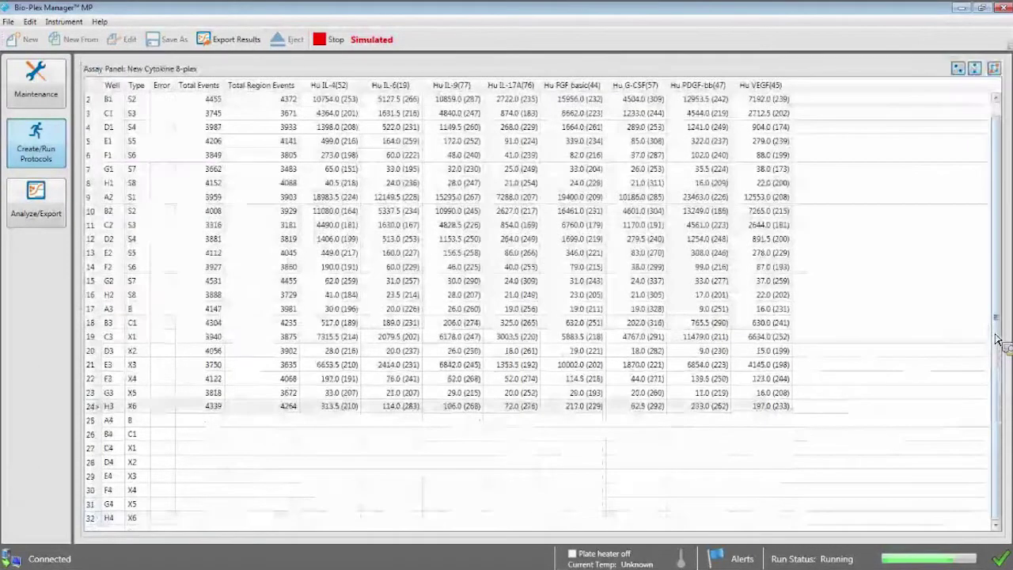
left_click(994, 69)
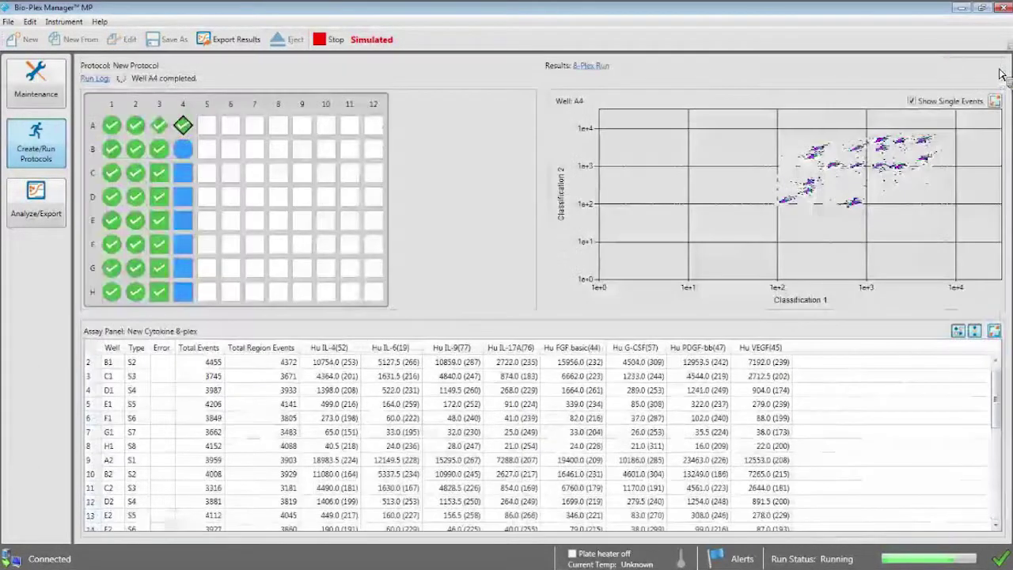
left_click(1002, 108)
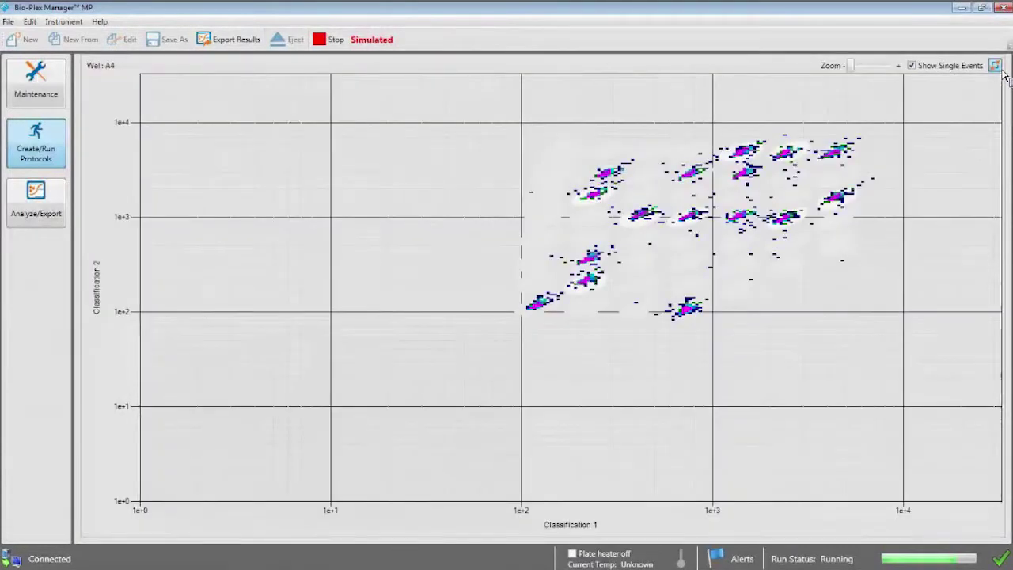
left_click(995, 68)
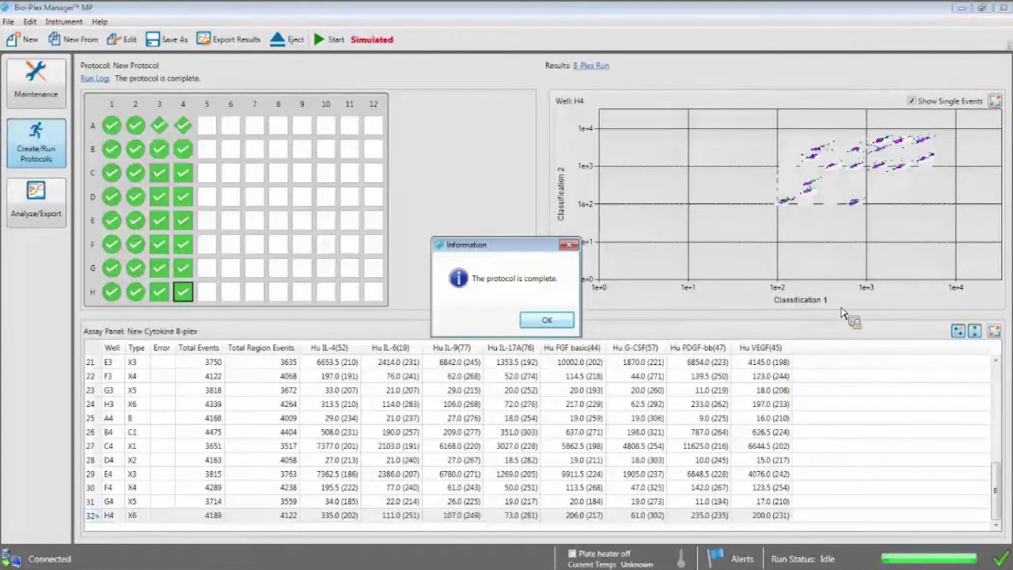
Dismiss the completion message, export results as .rbx under the default name, and open them in Desktop.
left_click(558, 322)
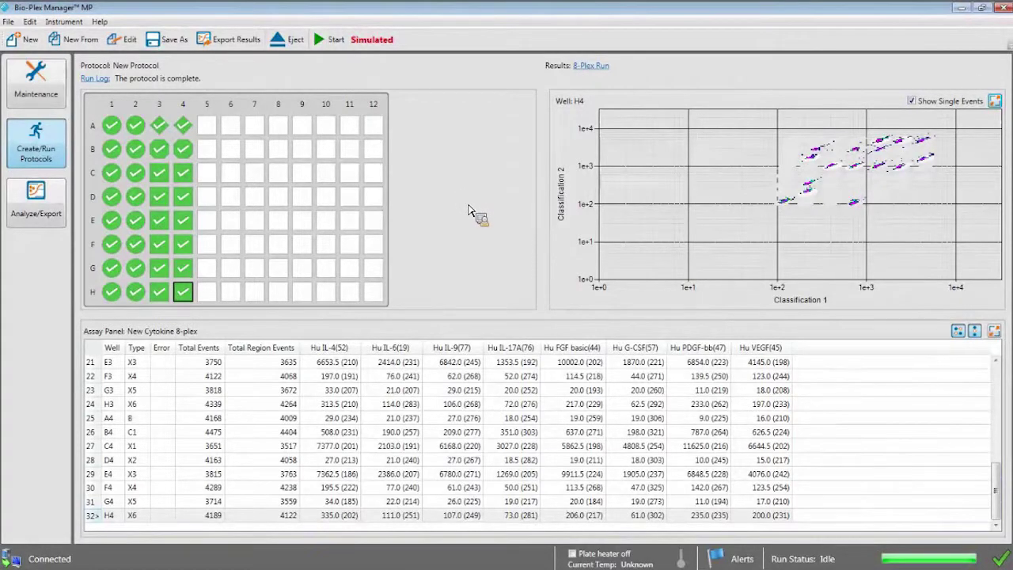
left_click(241, 40)
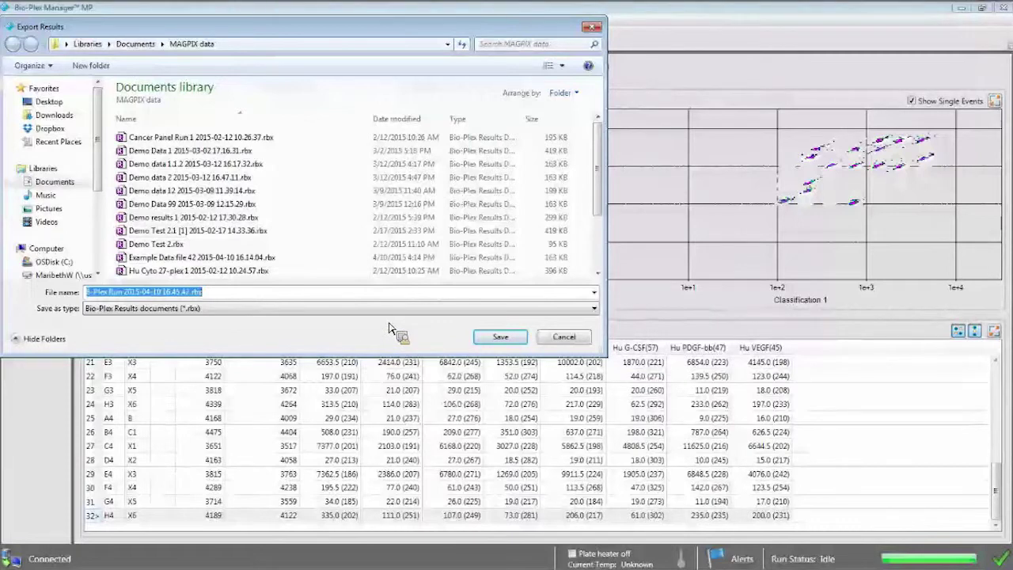
left_click(491, 337)
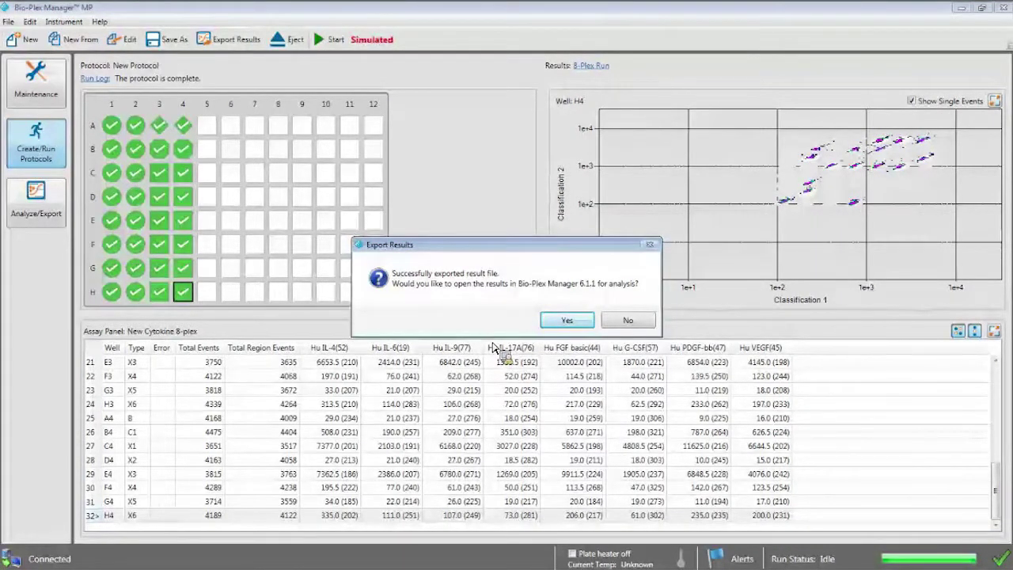
left_click(564, 322)
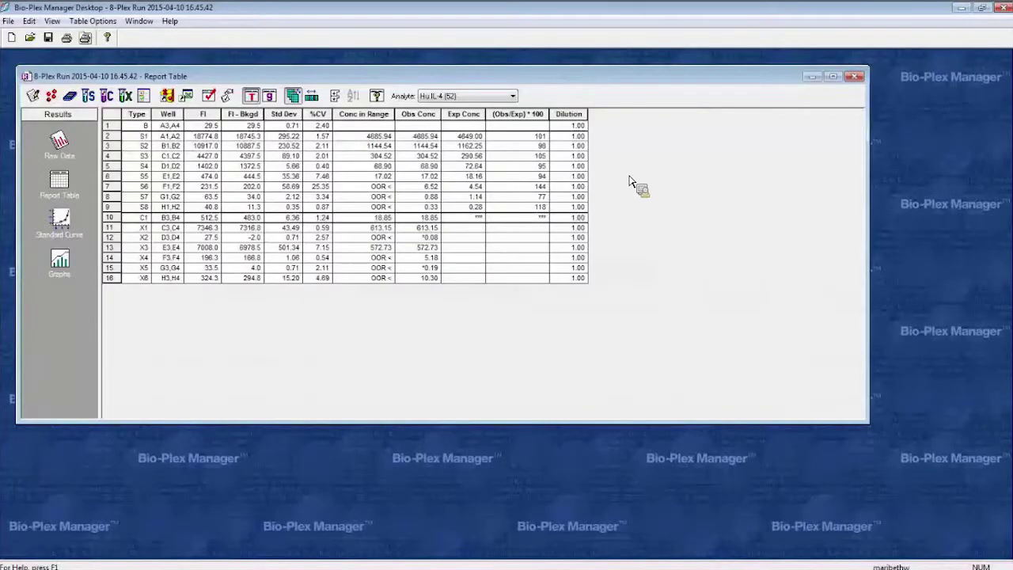
Maximize the report table, review normalization, sample and control information, then return to the Report Table.
left_click(833, 76)
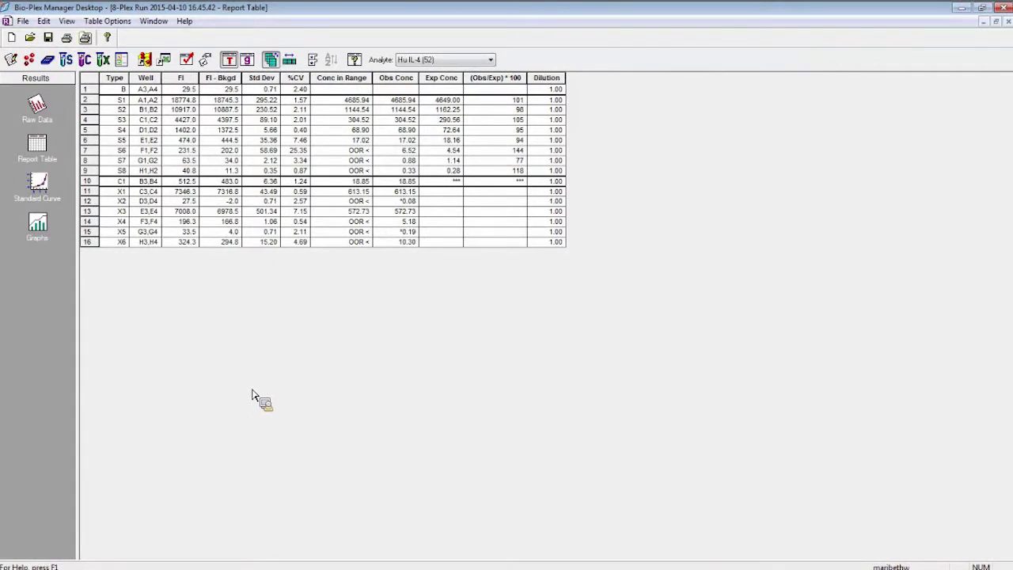
left_click(121, 60)
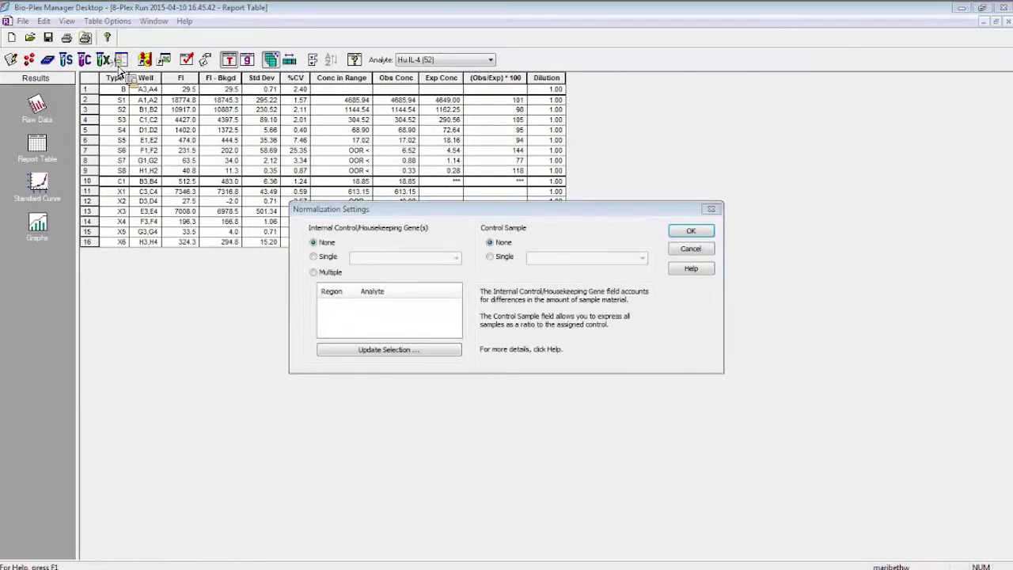
left_click(687, 254)
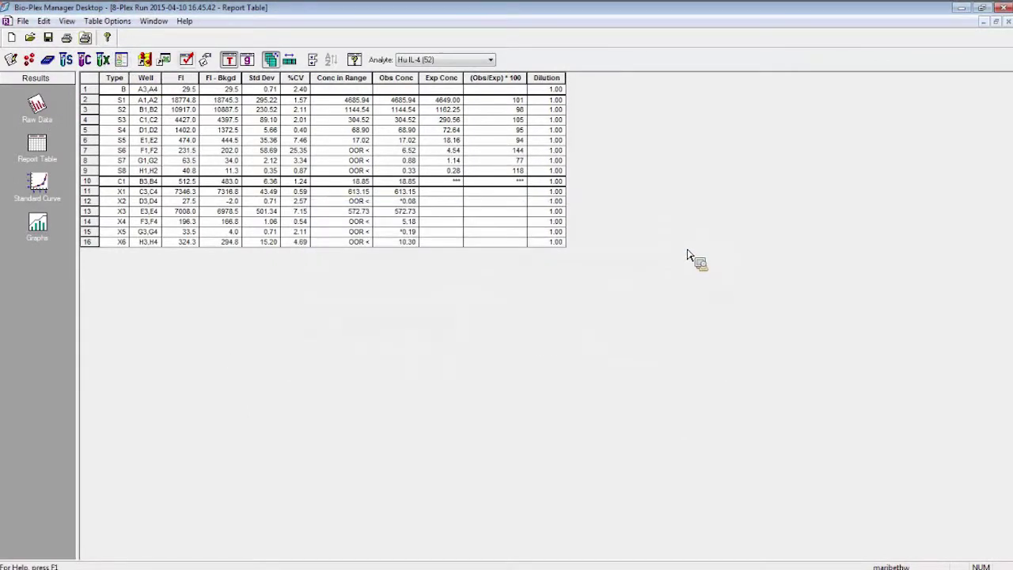
left_click(103, 59)
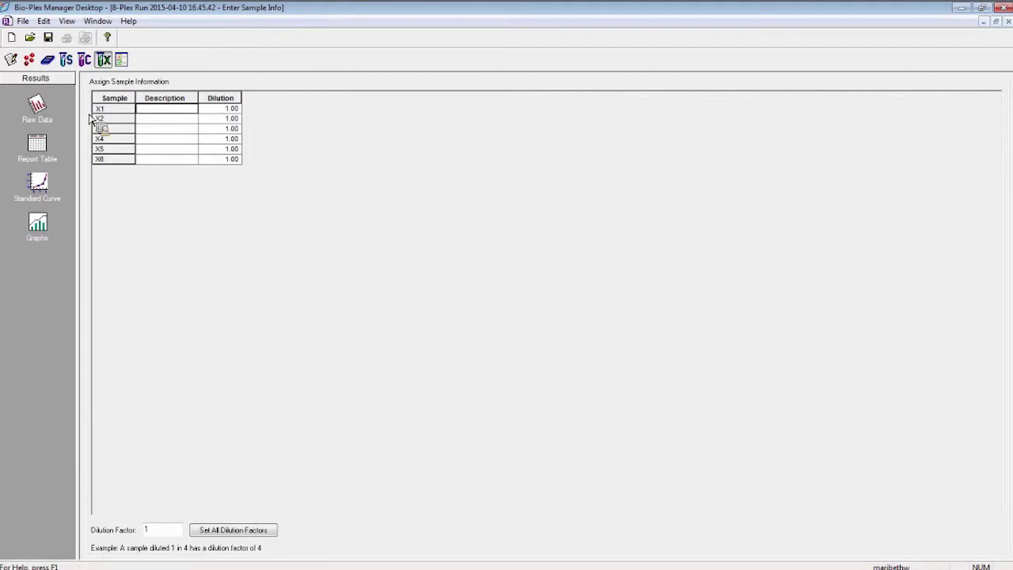
left_click(84, 60)
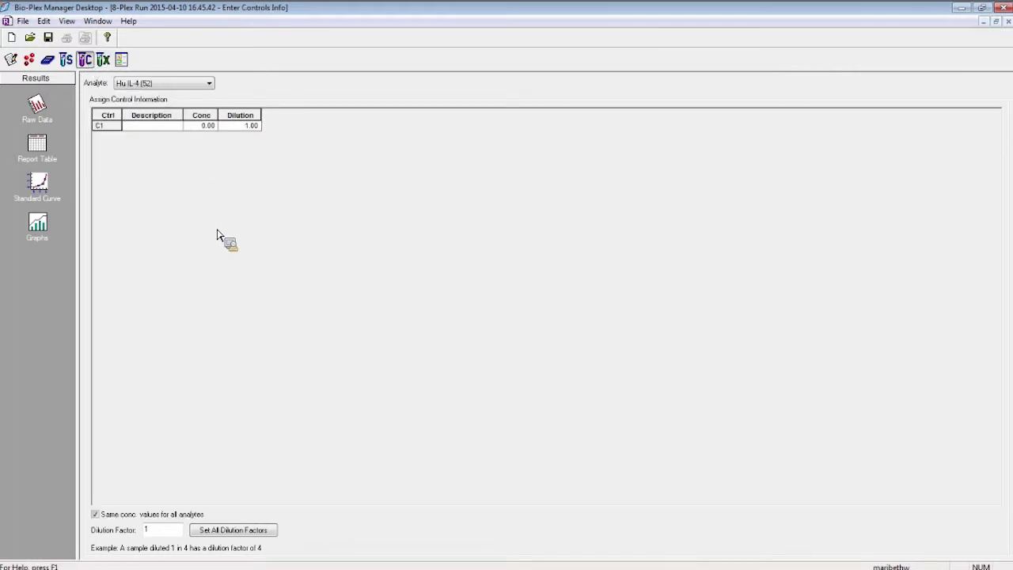
left_click(41, 148)
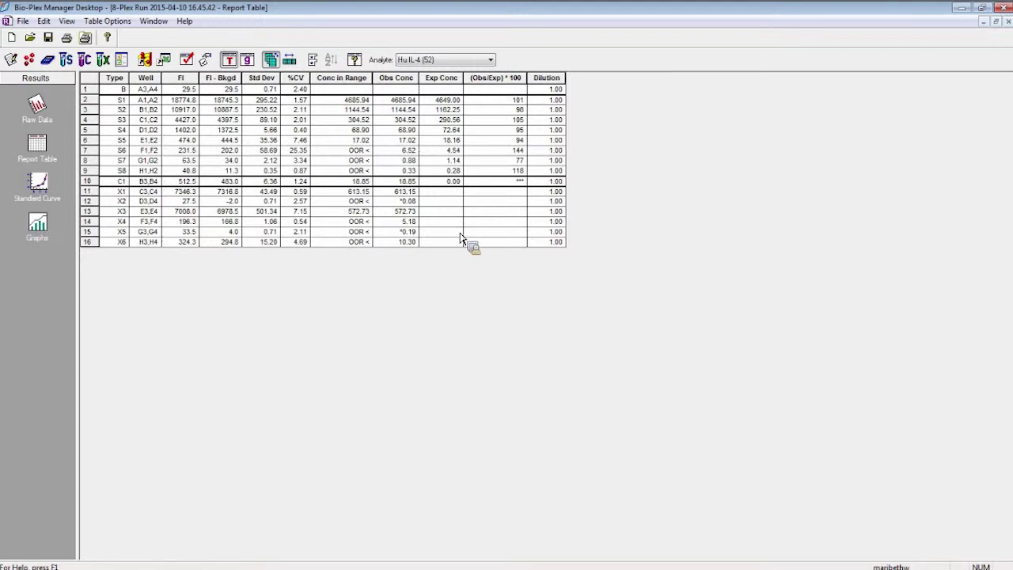
Display the run's standard curve in Bio-Plex Manager Desktop's Results view.
left_click(38, 183)
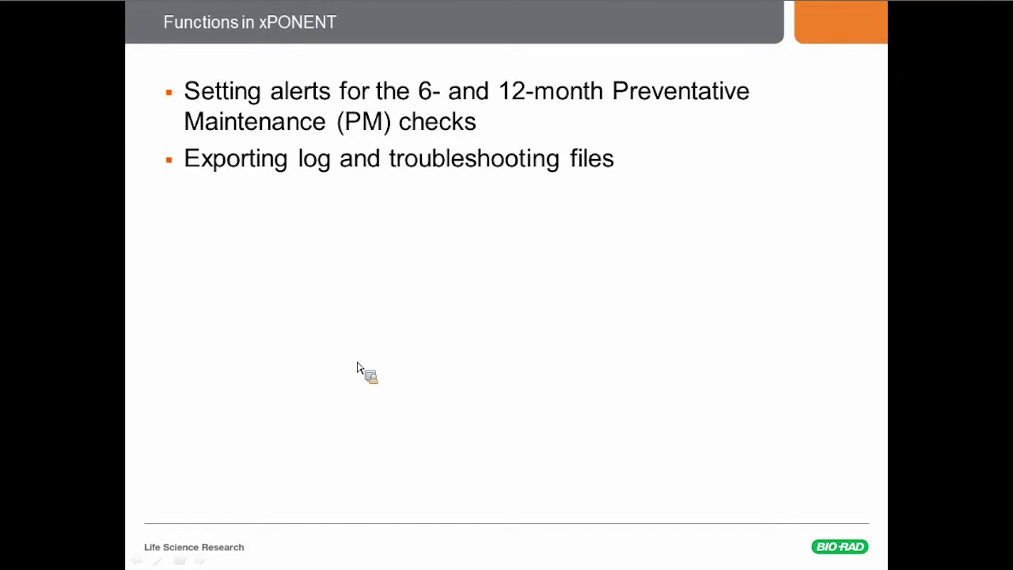
Advance to the slide on xPONENT's 6-month Semi-Annual and 12-month Yearly PM reminders.
left_click(357, 368)
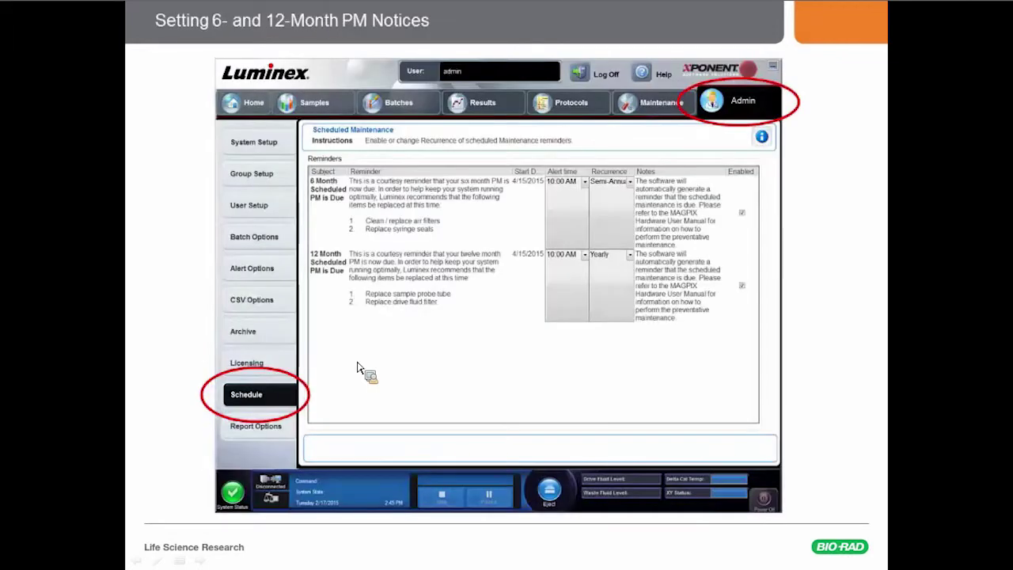